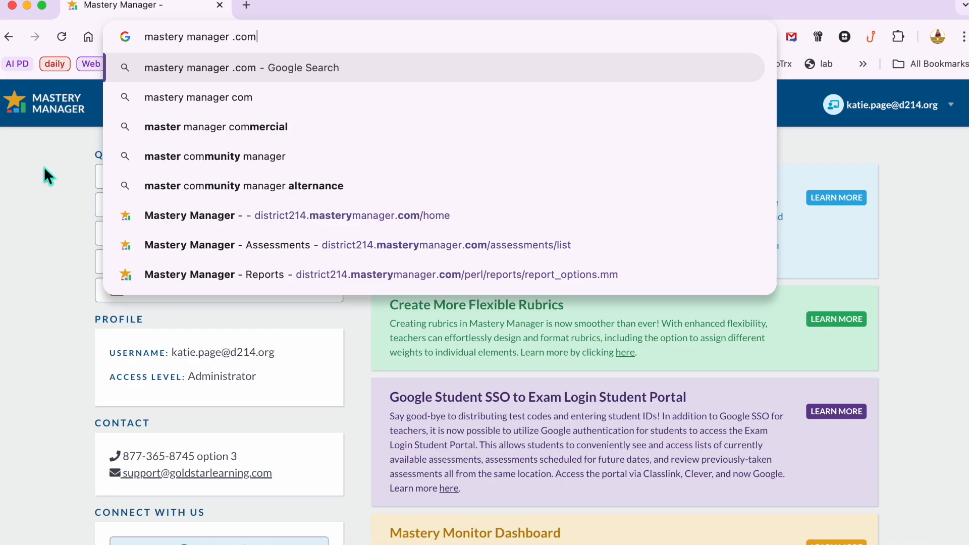
Step: Search the web for mastery manager .com and open the Mastery Manager site
key(Return)
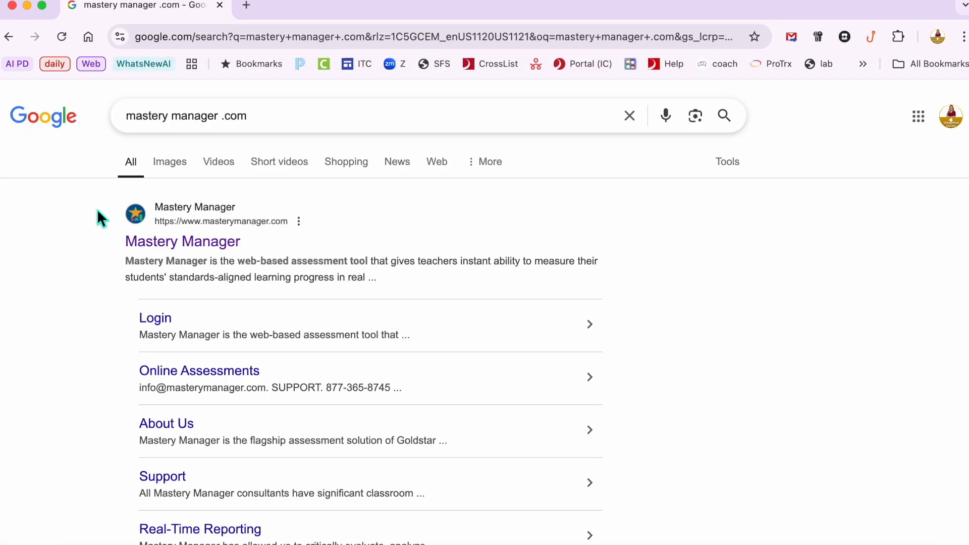
click(197, 249)
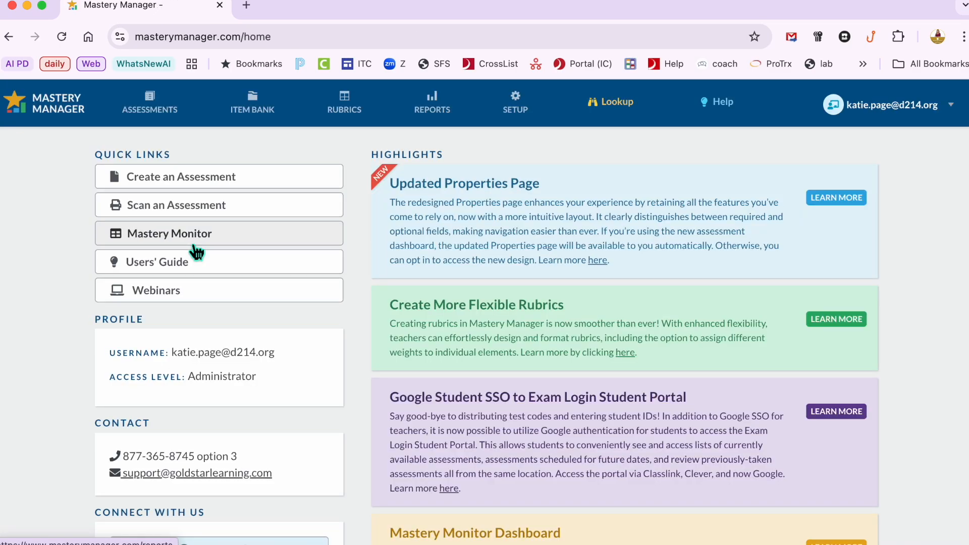
Step: Log out of the current account from the user menu
click(924, 107)
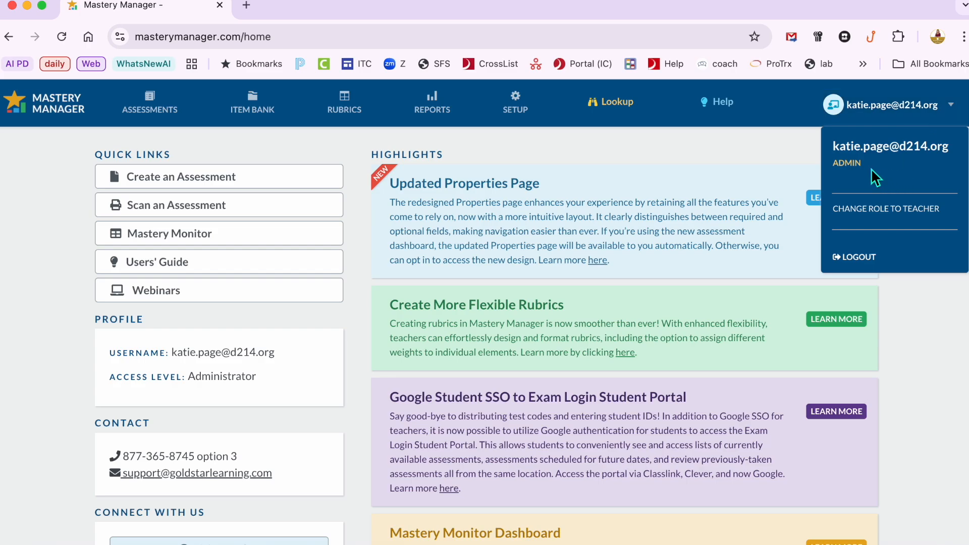
click(858, 257)
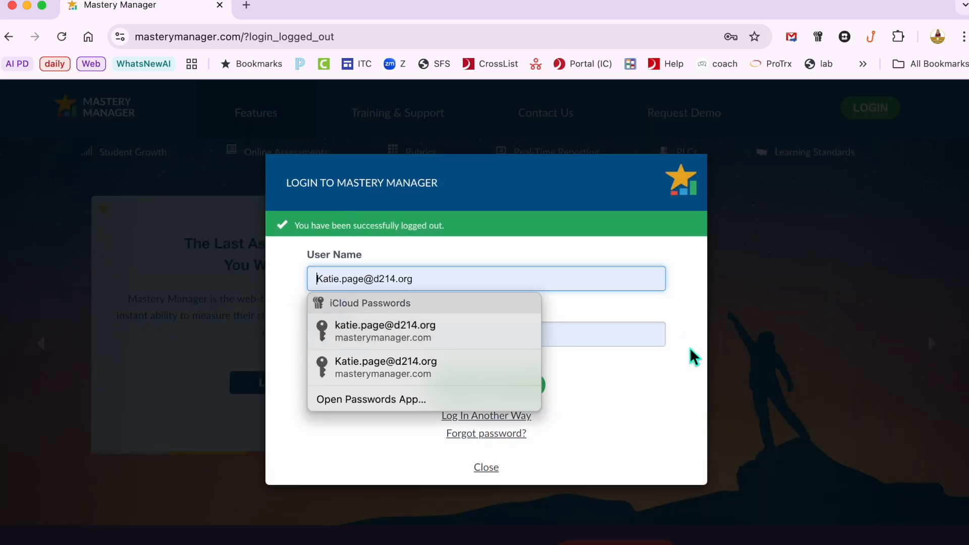
Step: Log back in with the saved username and password from the password manager
click(680, 405)
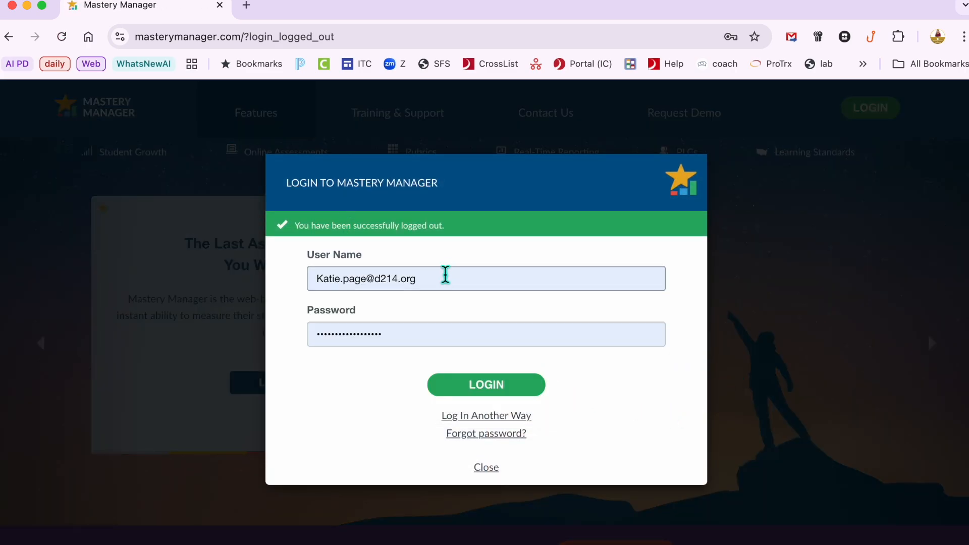
drag(439, 276, 290, 279)
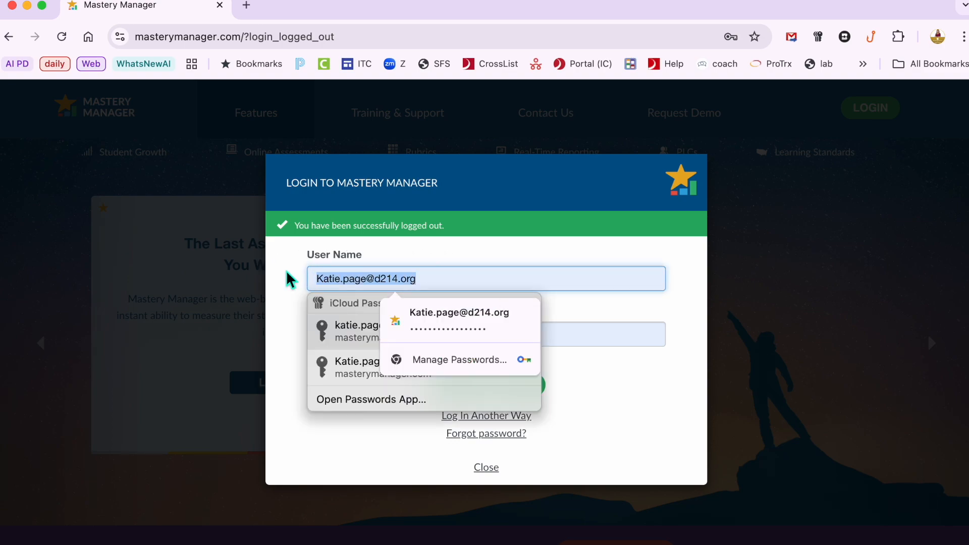
click(624, 406)
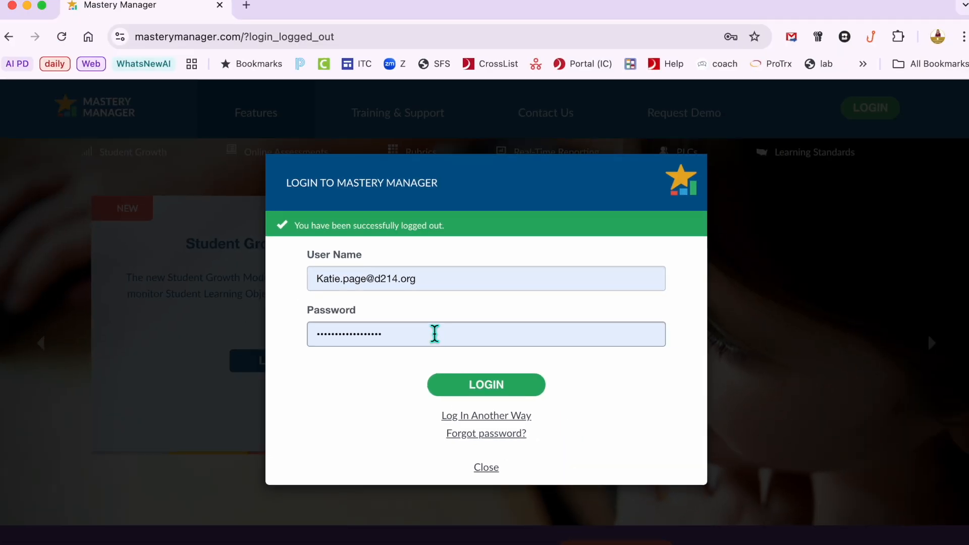
click(498, 387)
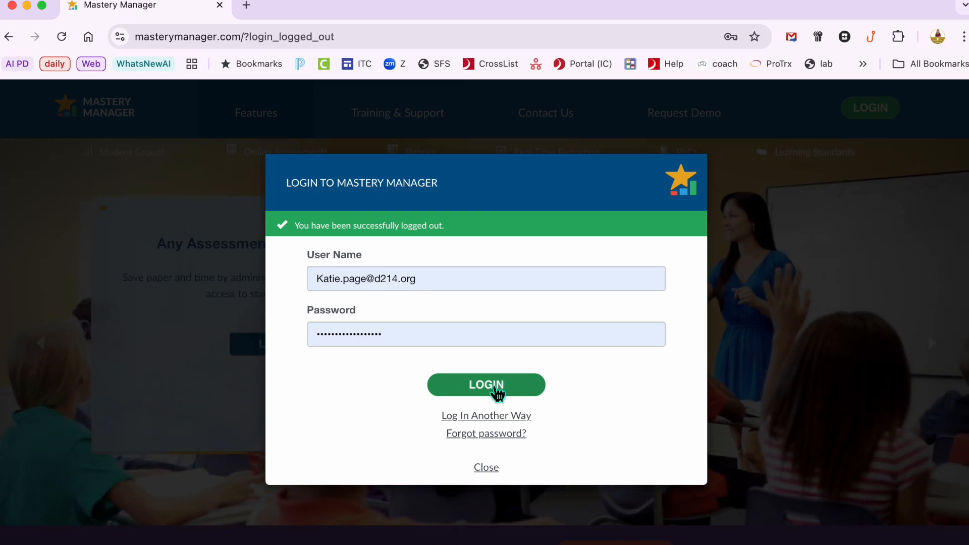
click(497, 388)
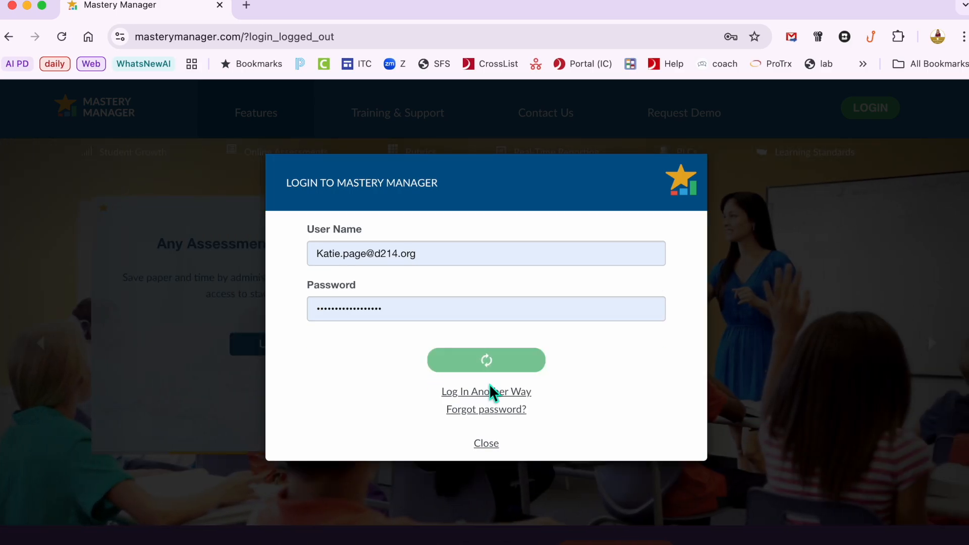
click(389, 337)
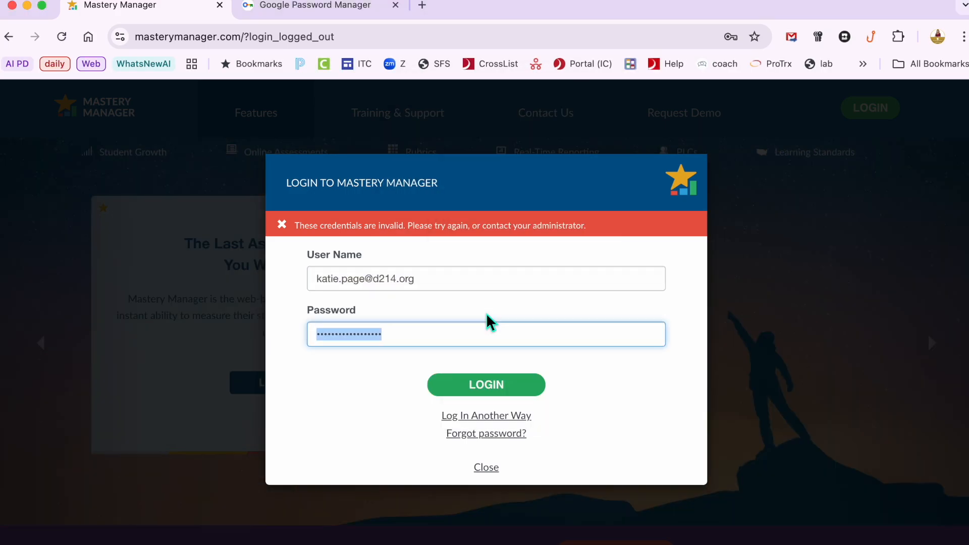
click(516, 390)
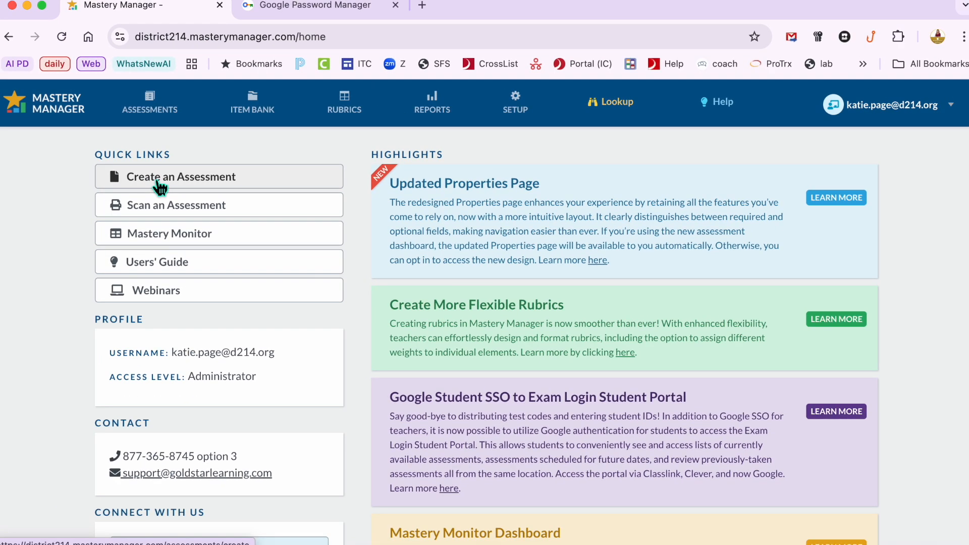
Step: Start creating a new assessment and name it BGHS test name 24-25
click(157, 182)
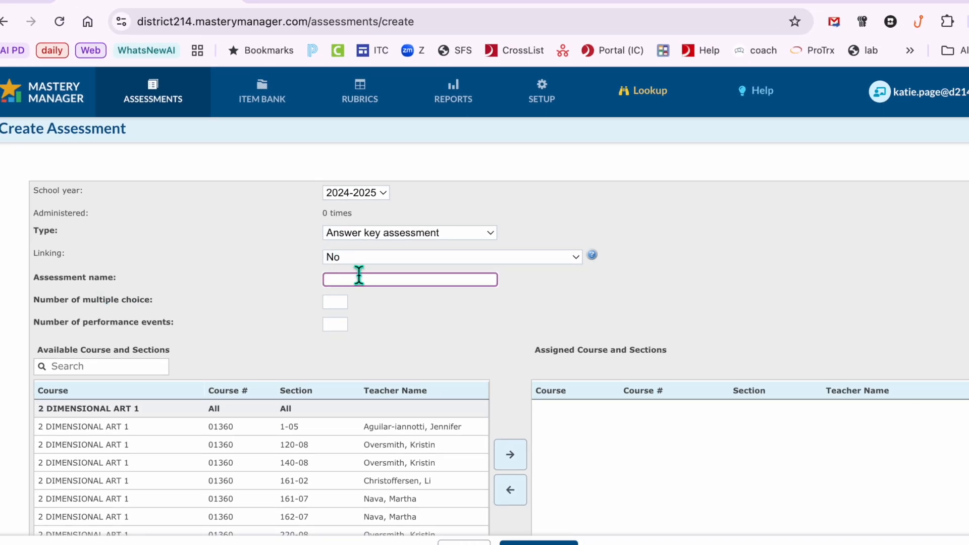
text(BGHS test name 24-25)
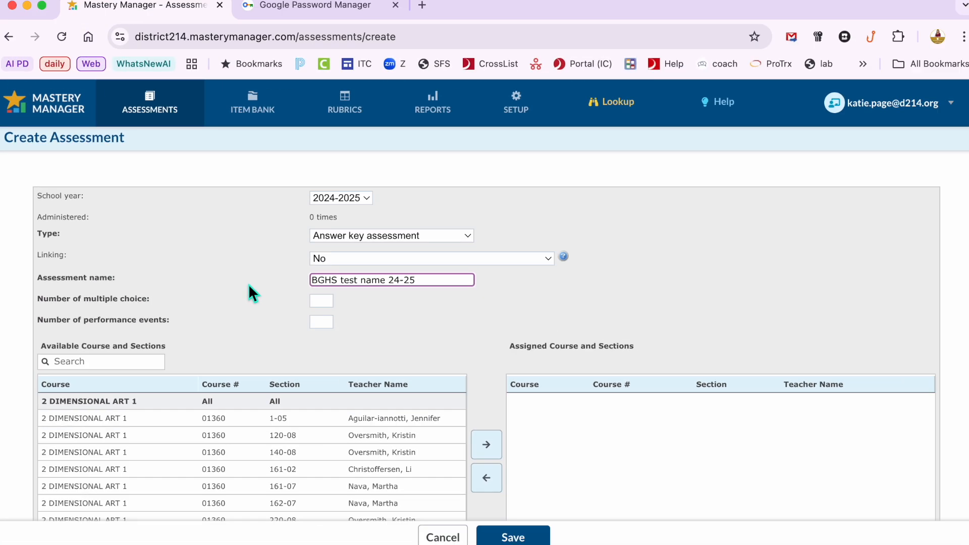
Step: Set the number of multiple choice questions to 10 and performance events to 0
click(322, 300)
click(324, 303)
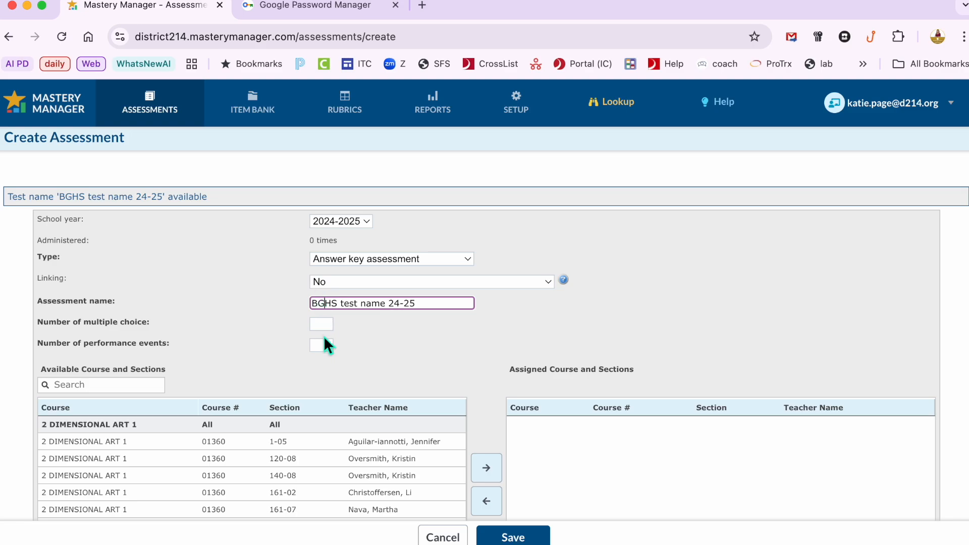
click(326, 326)
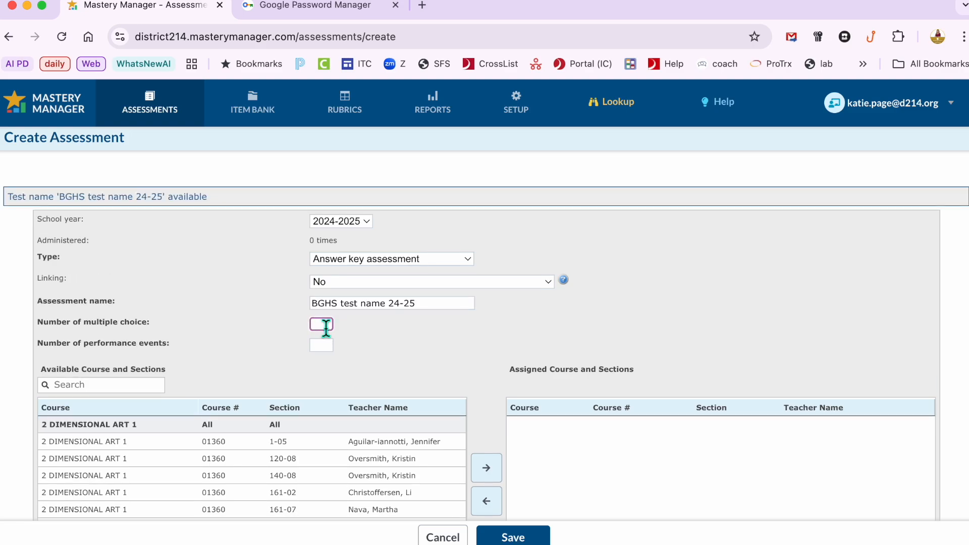
text(10)
click(325, 348)
text(0)
Step: Search the available courses and sections for physics and browse the matching sections
click(145, 386)
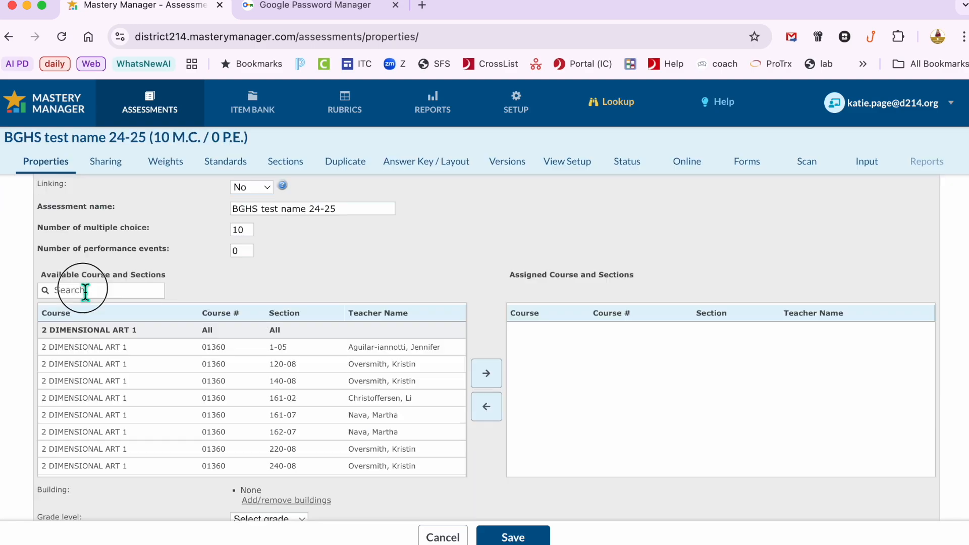
click(85, 292)
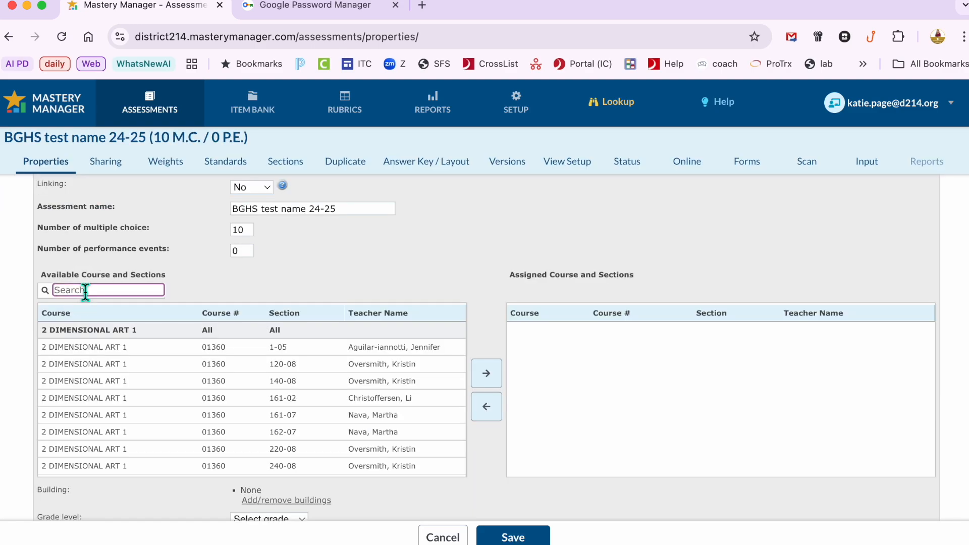
text(physics)
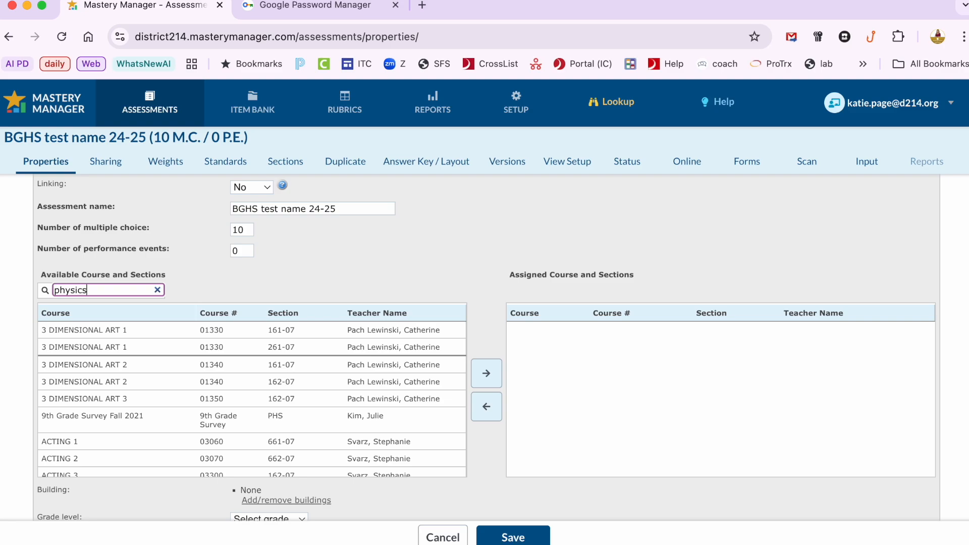
scroll(149, 413, down, 10)
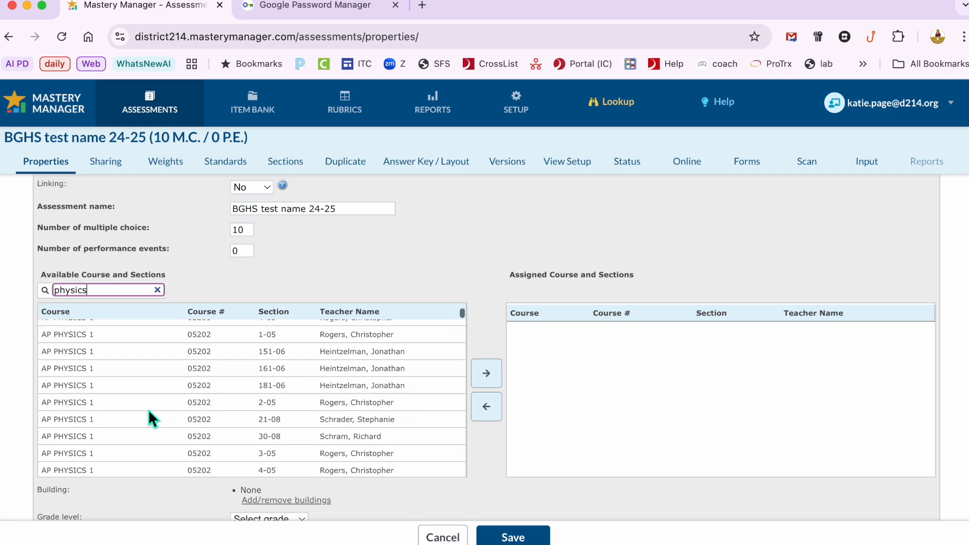
scroll(148, 410, up, 15)
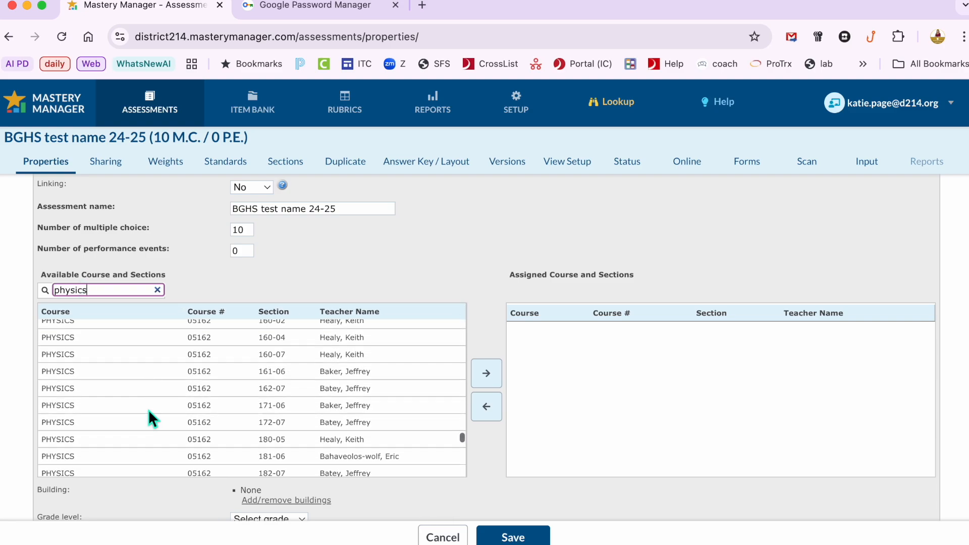
scroll(148, 410, down, 5)
scroll(149, 410, up, 15)
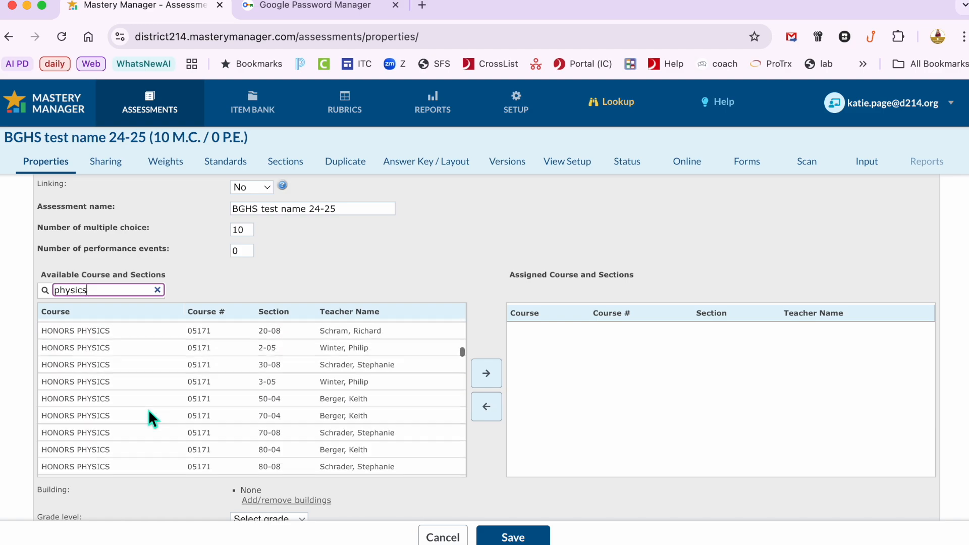
scroll(149, 410, down, 5)
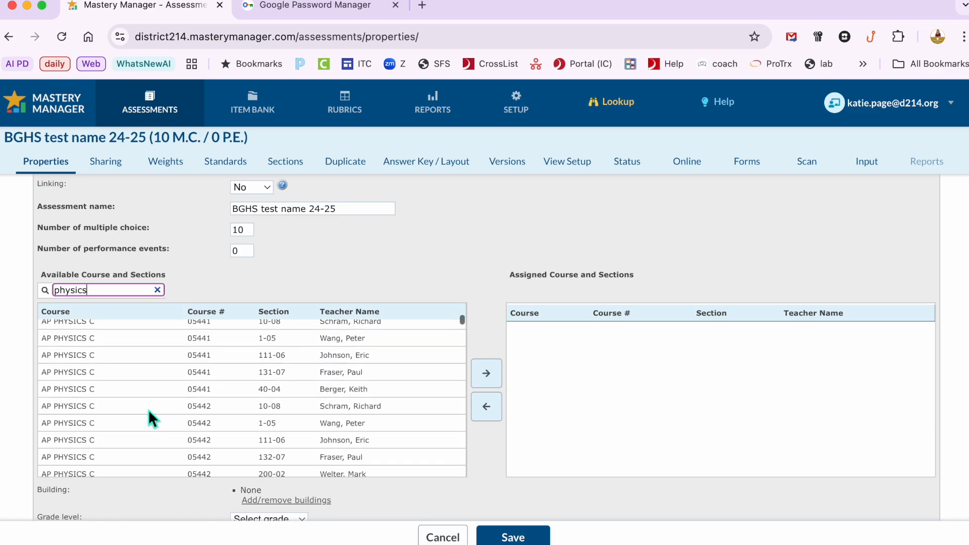
scroll(213, 406, down, 5)
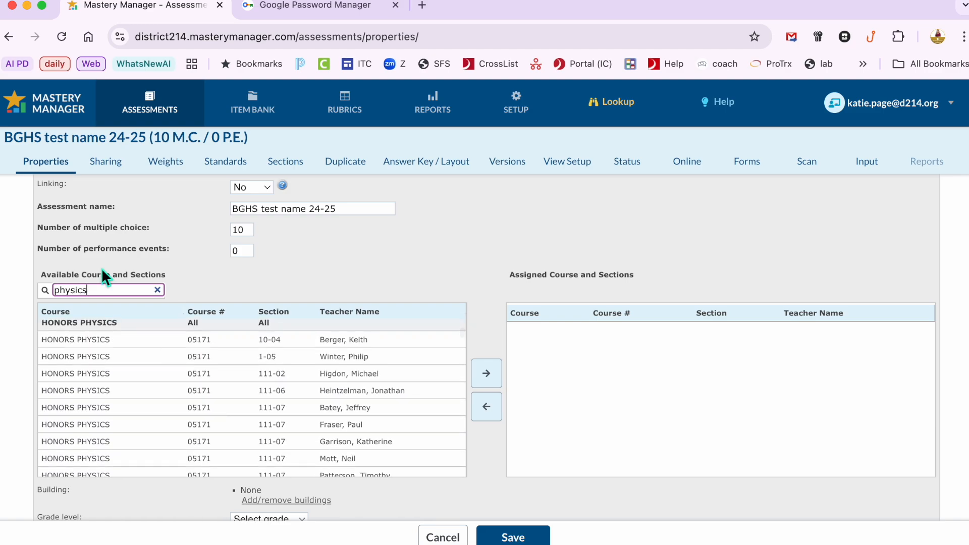
Step: Filter the courses by the teacher's last name and assign the three Physics sections 111-02, 121-02 and 131-02
drag(98, 291, 47, 287)
text(page)
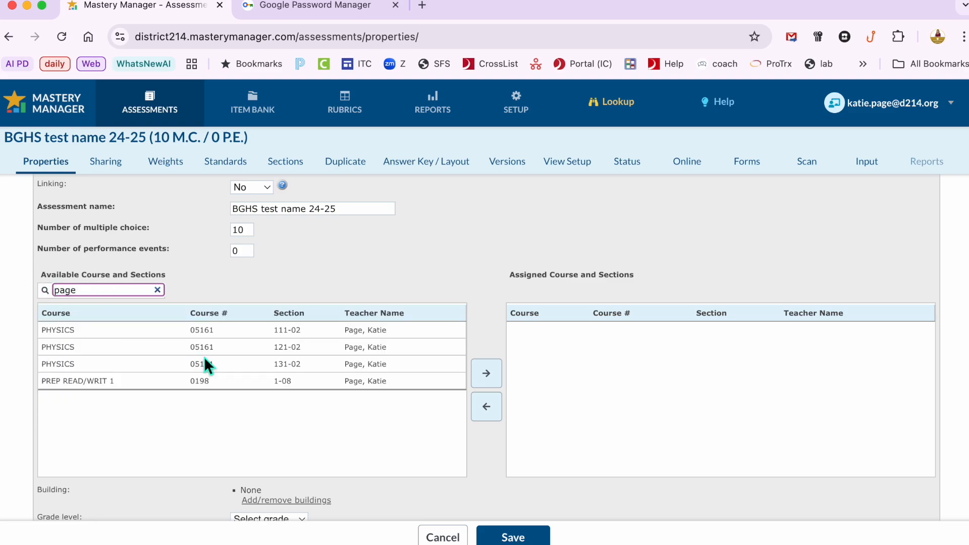
click(387, 333)
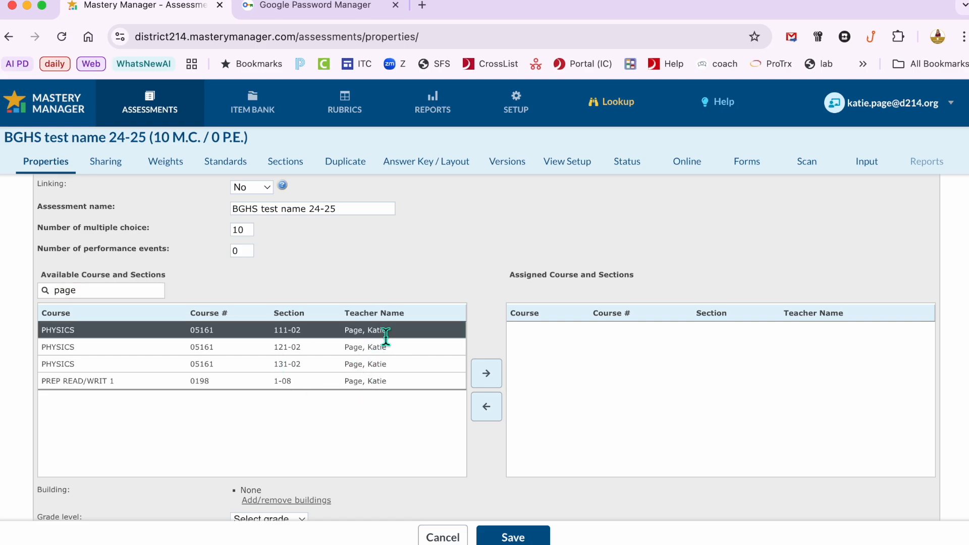
click(486, 372)
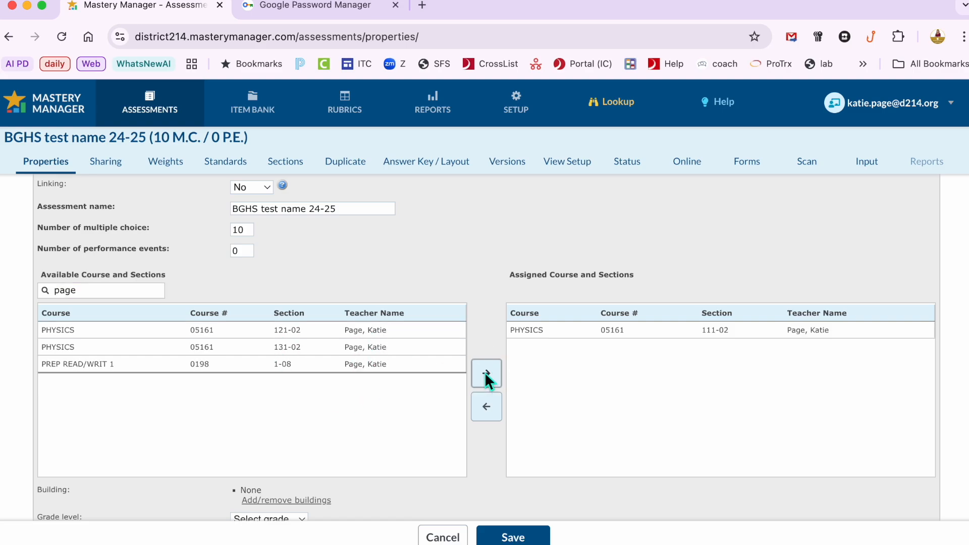
click(421, 330)
click(491, 376)
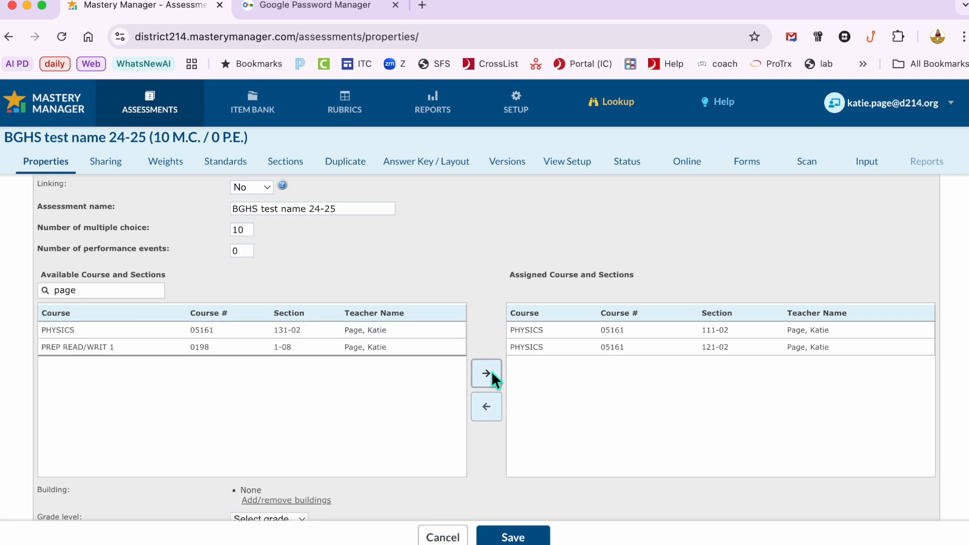
click(422, 330)
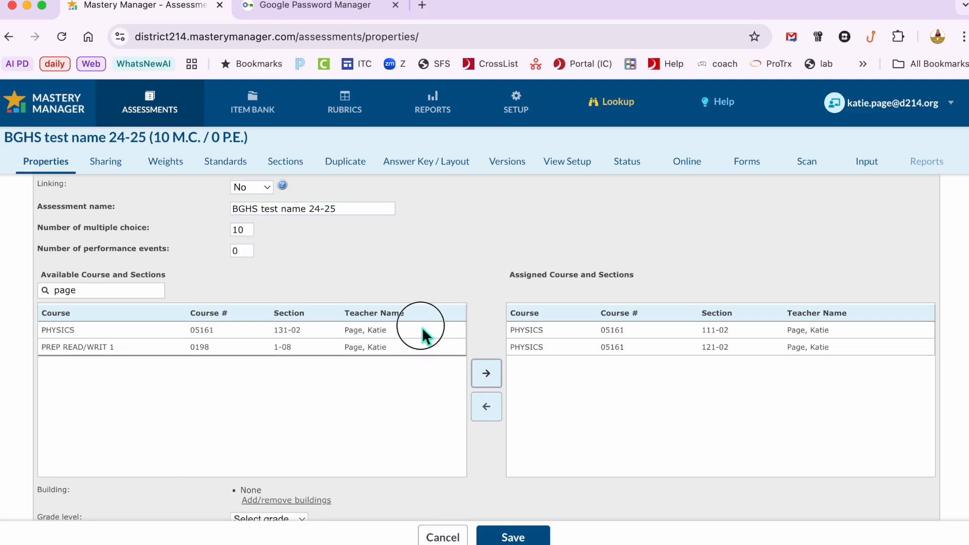
click(482, 378)
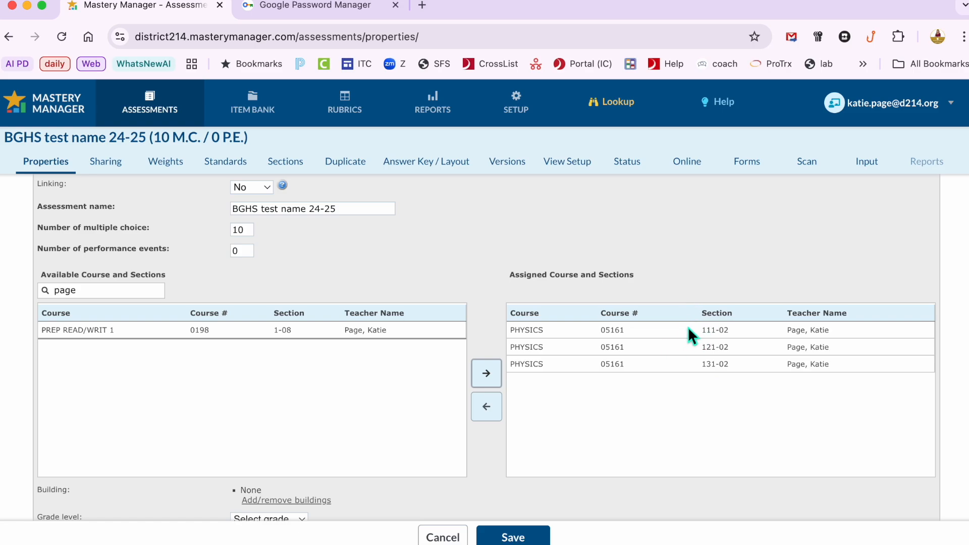
Step: Review the remaining assessment properties and save the assessment
scroll(688, 326, down, 5)
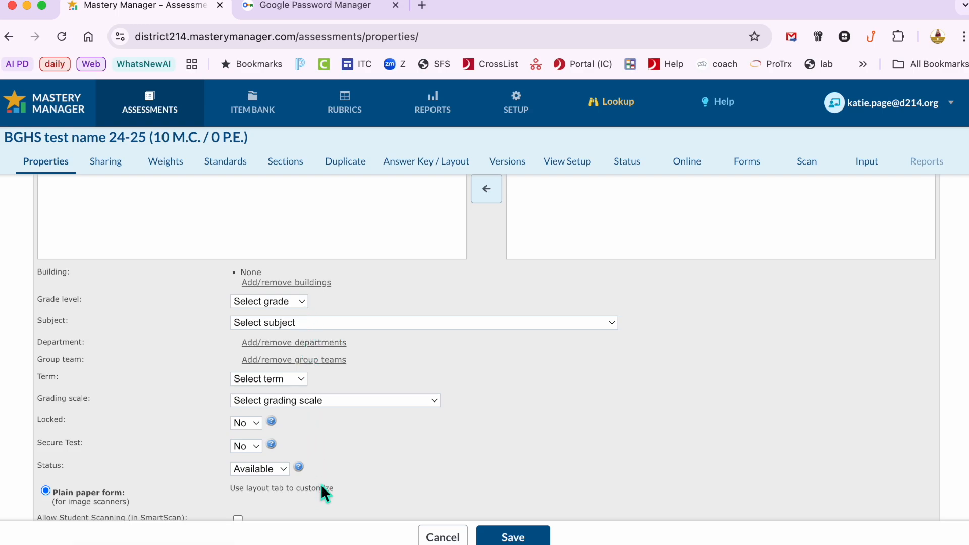
scroll(322, 486, down, 2)
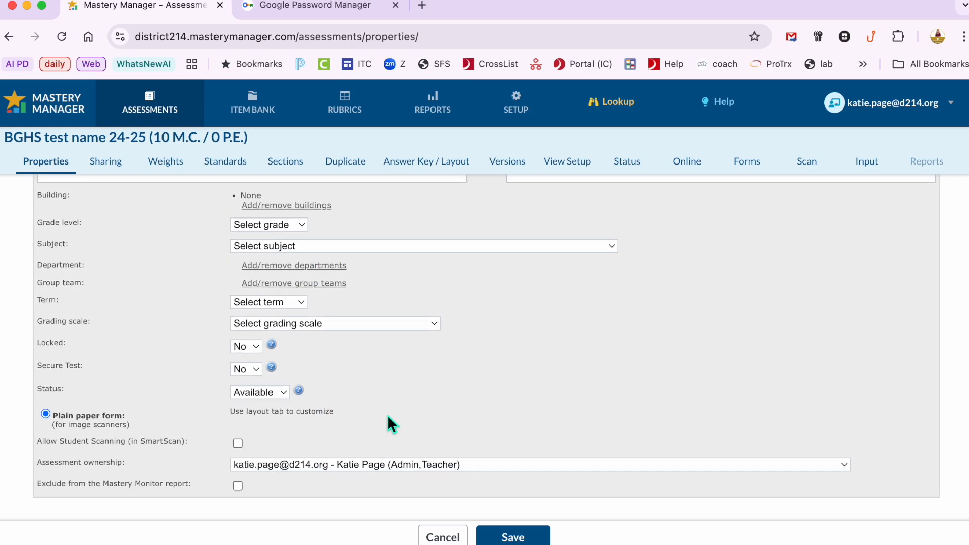
scroll(388, 416, up, 6)
scroll(387, 415, up, 2)
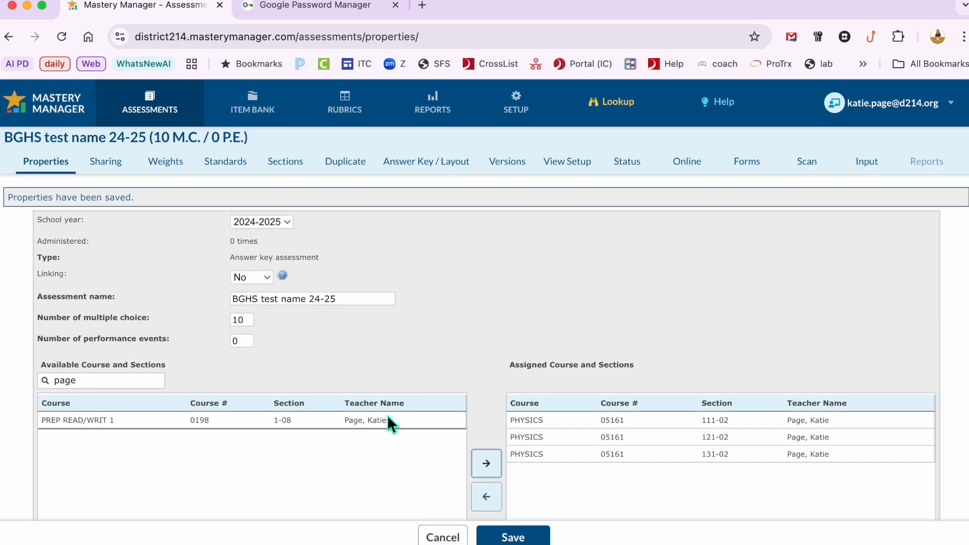
click(525, 540)
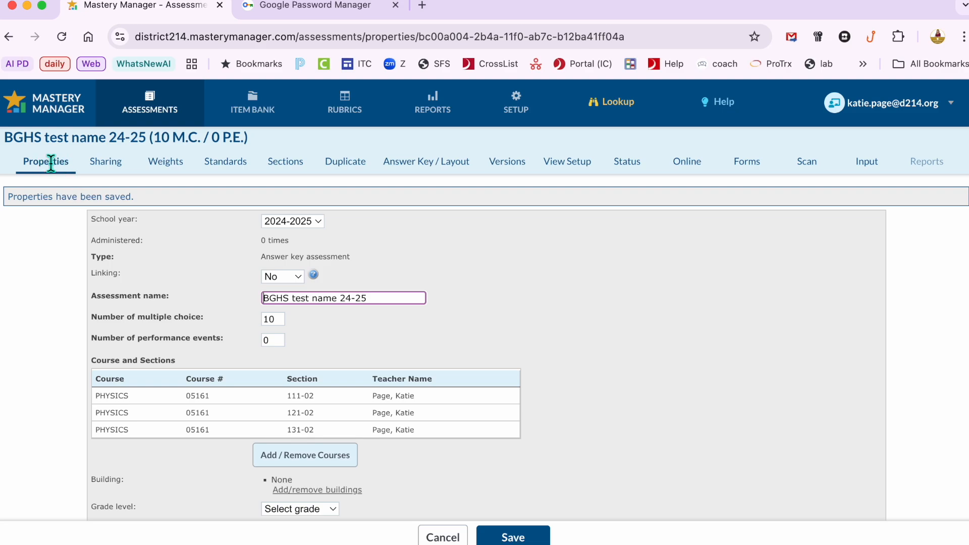
Step: Open the assessment's answer key and layout page
click(441, 165)
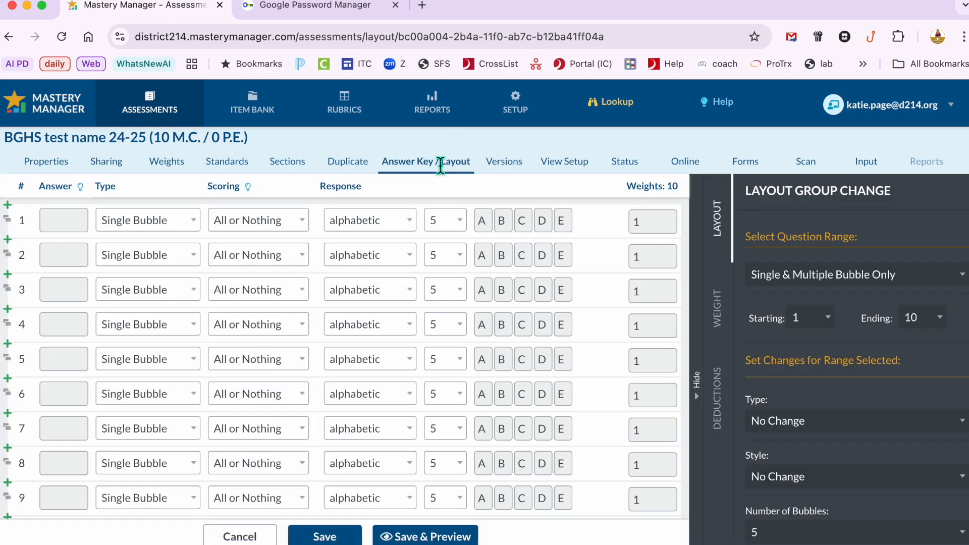
Step: Enter the answers B, A and C for questions 1 to 3
click(71, 222)
text(B)
click(59, 257)
text(A)
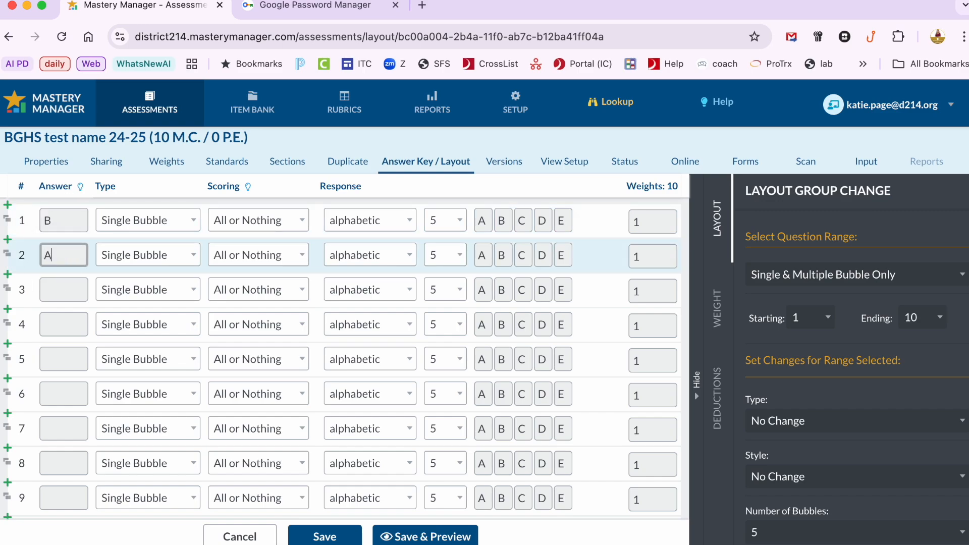
click(61, 289)
text(C)
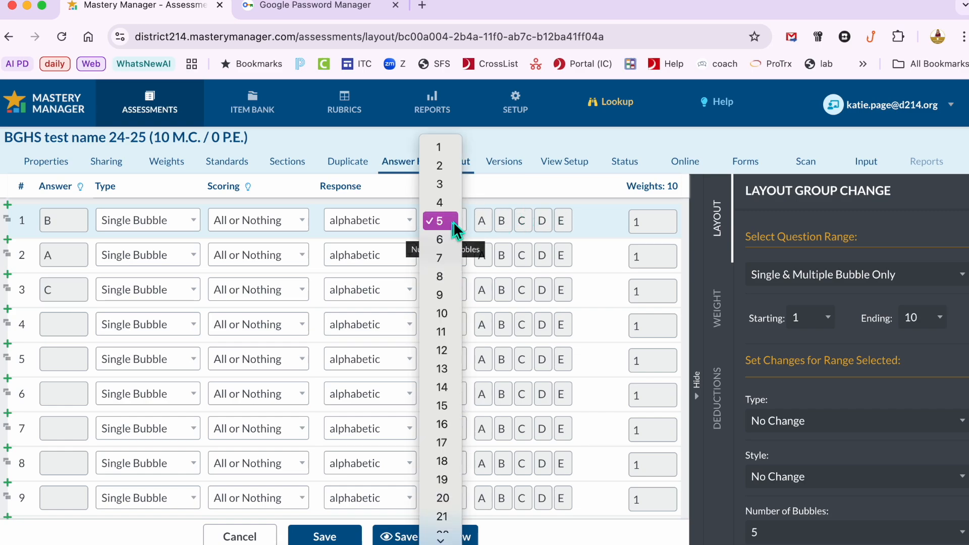
Step: Set question 1 to 4 answer bubbles and question 4 to 10 answer bubbles
click(450, 204)
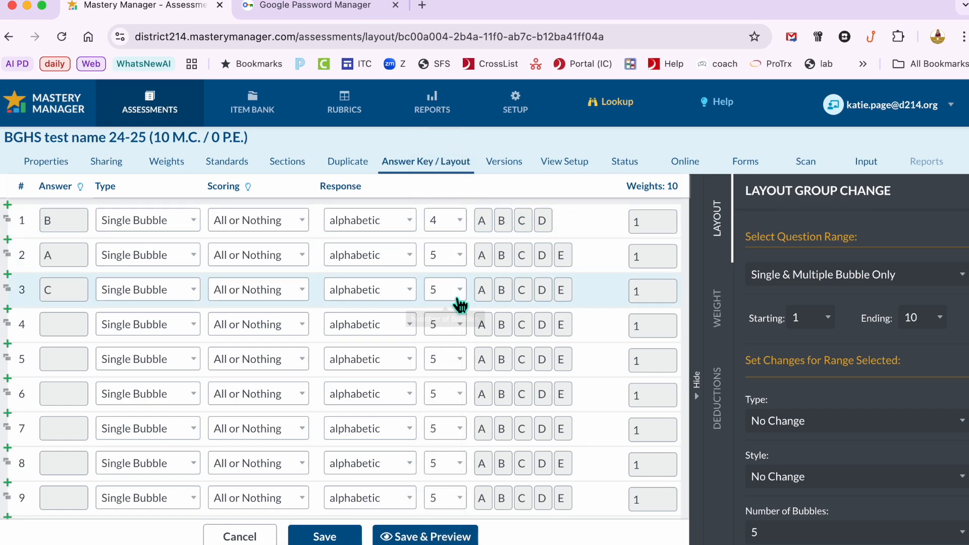
click(452, 326)
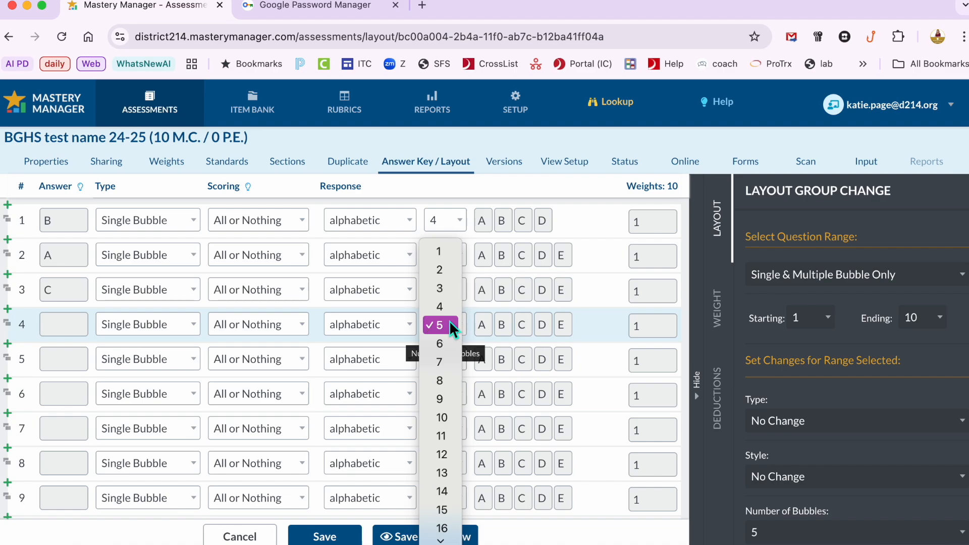
click(450, 415)
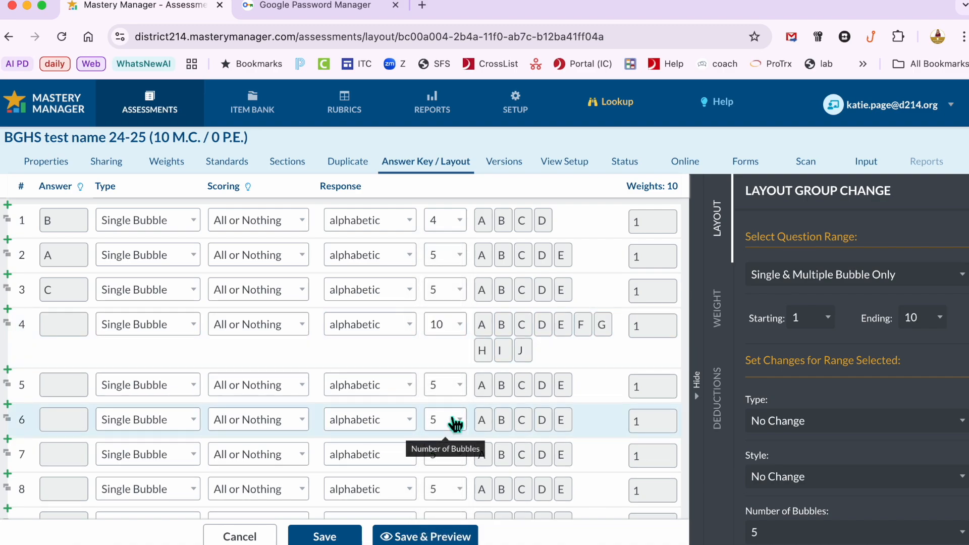
Step: Change question 5 to a True or False item and question 6 to a Multiple Bubble item
click(142, 400)
click(145, 423)
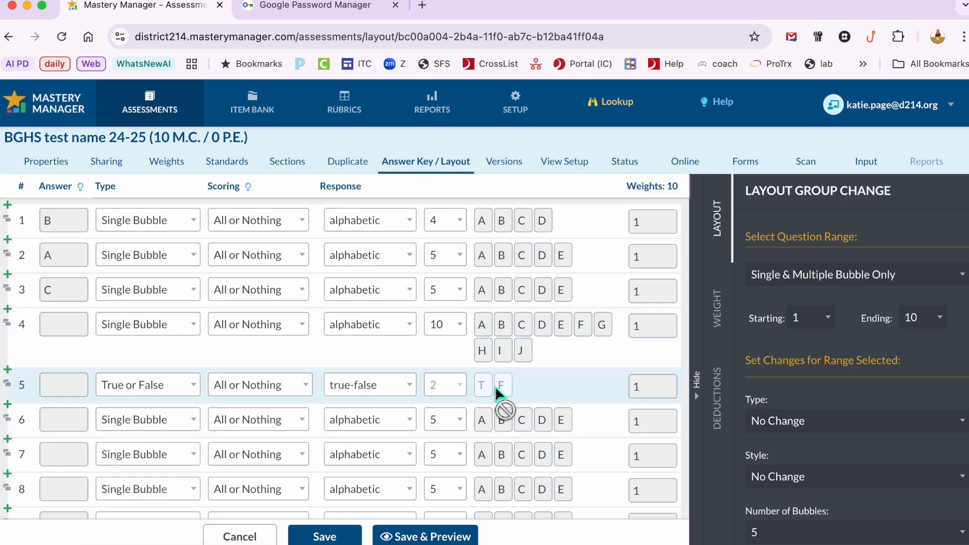
click(141, 424)
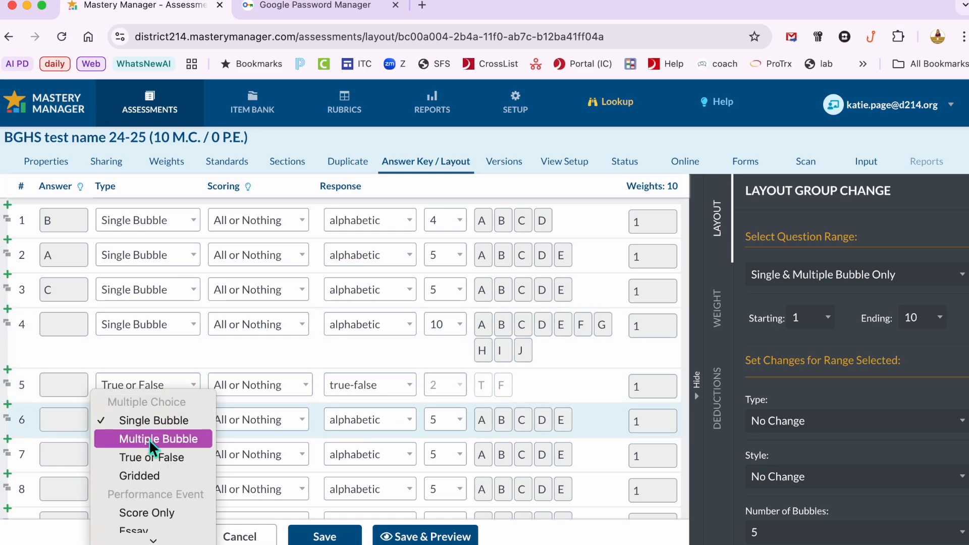
click(150, 440)
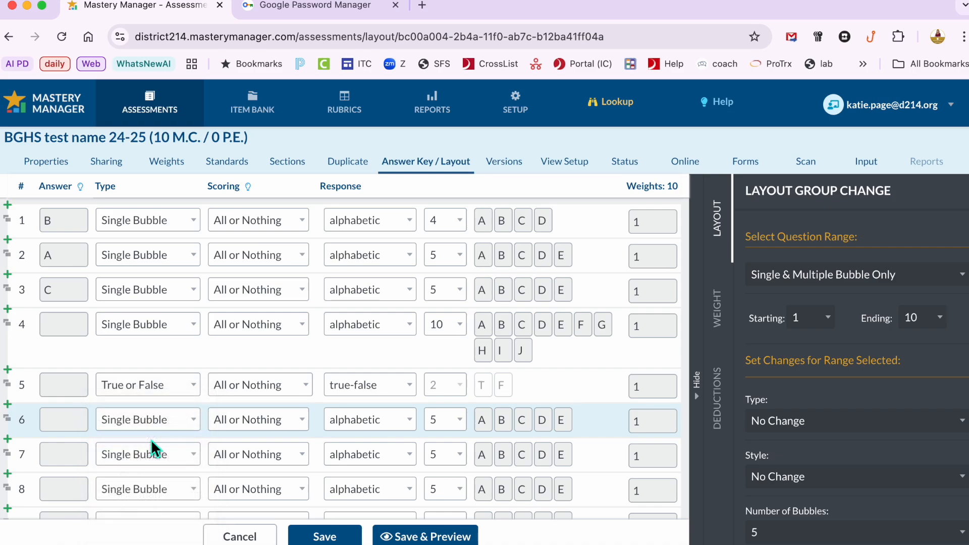
Step: Make question 7 a Gridded item with the answer -3.14 and save the answer key
scroll(151, 439, down, 2)
click(151, 388)
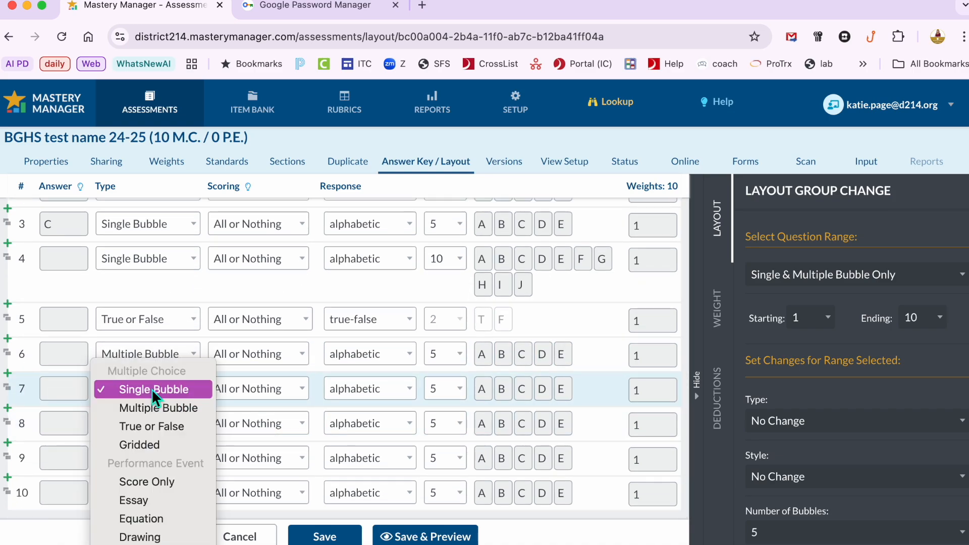
click(159, 446)
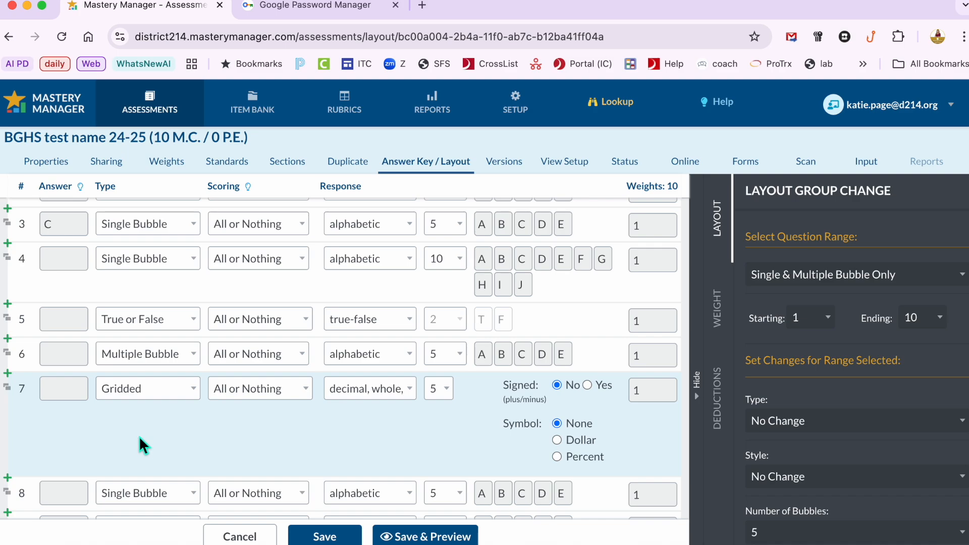
click(72, 390)
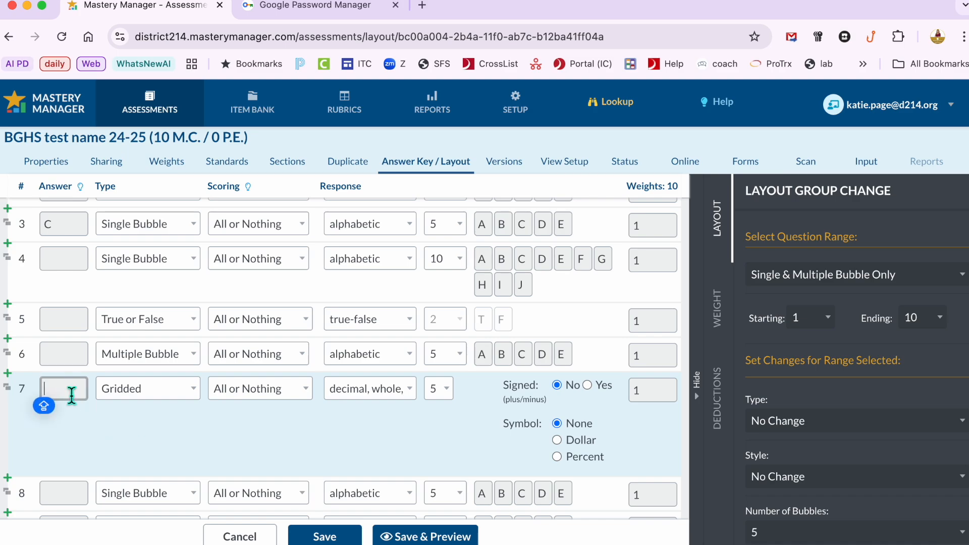
text(-3.14)
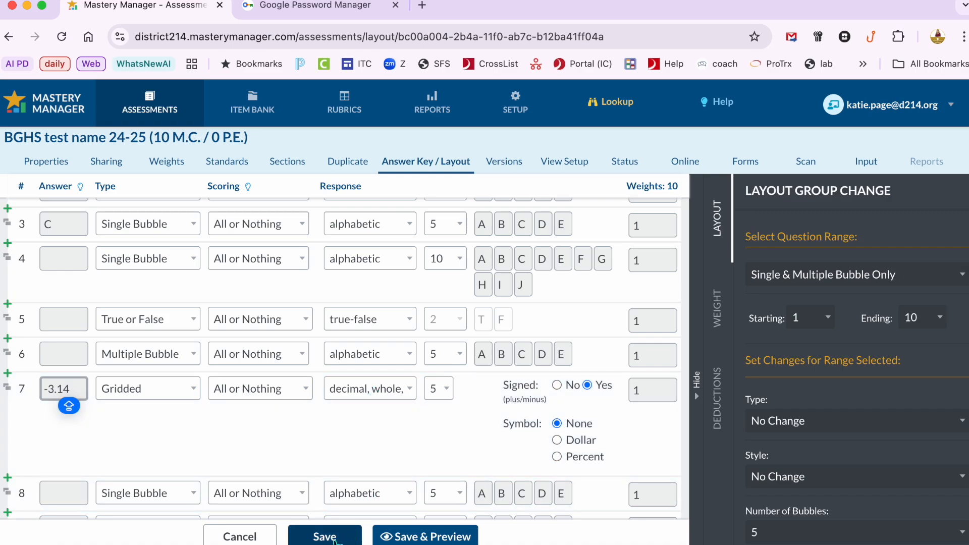
click(333, 538)
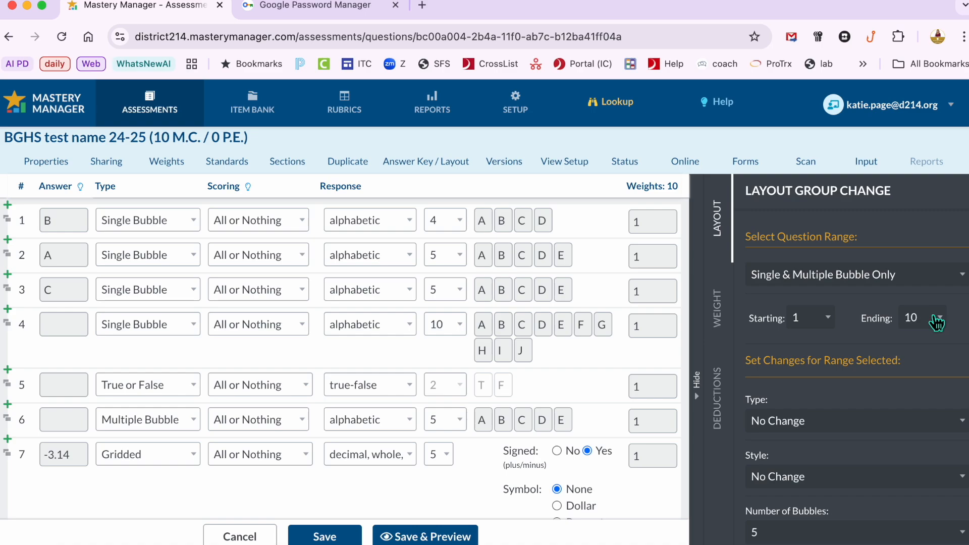
Step: Generate printable answer forms for all students assigned to the assessment with the default form options
scroll(836, 435, down, 3)
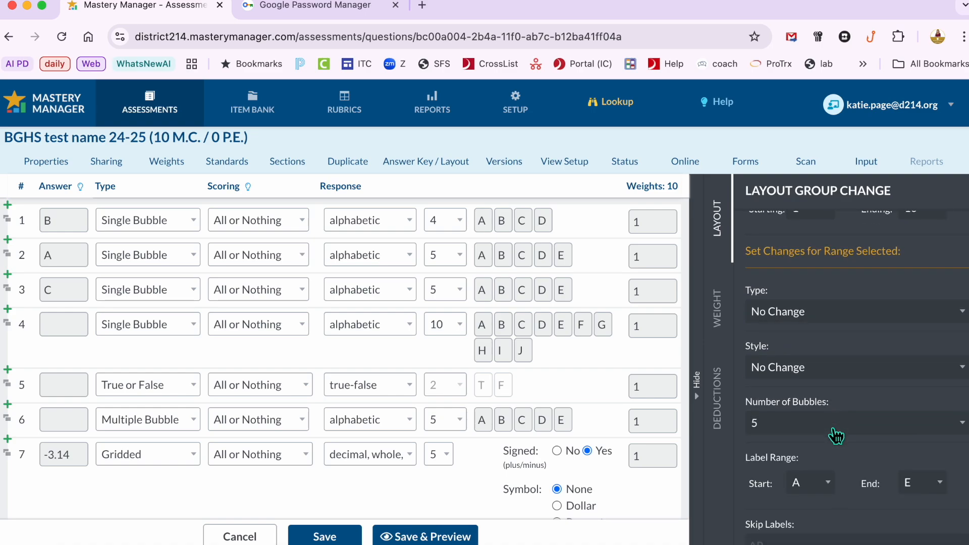
scroll(808, 441, up, 3)
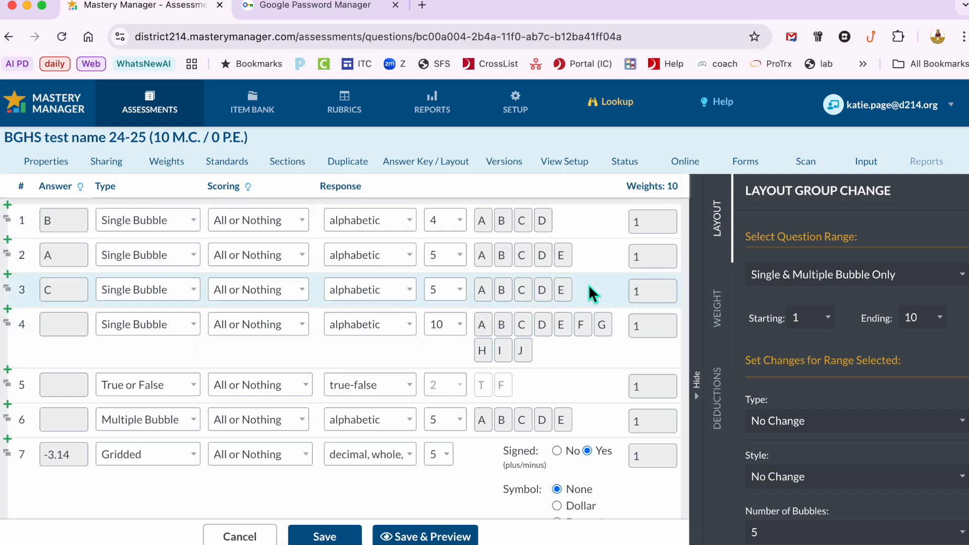
click(761, 172)
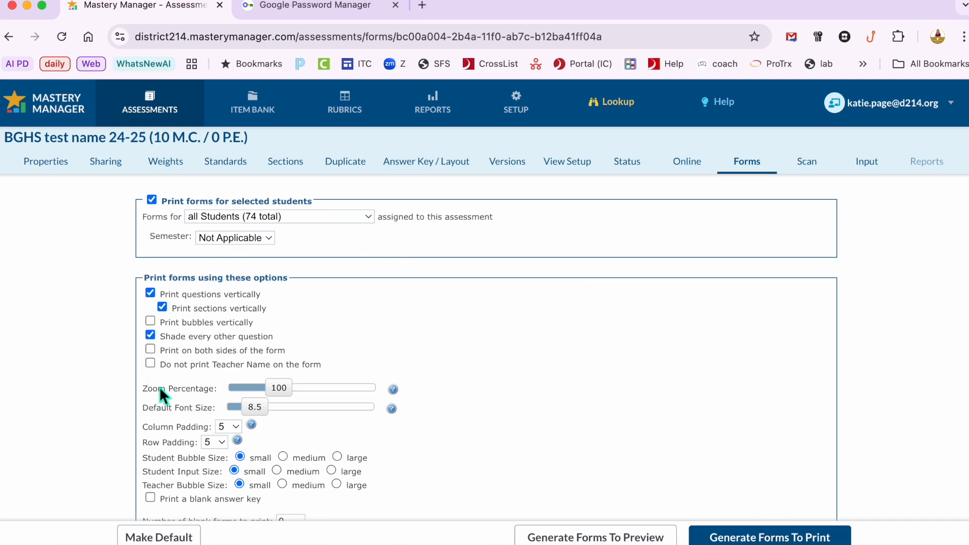
click(287, 217)
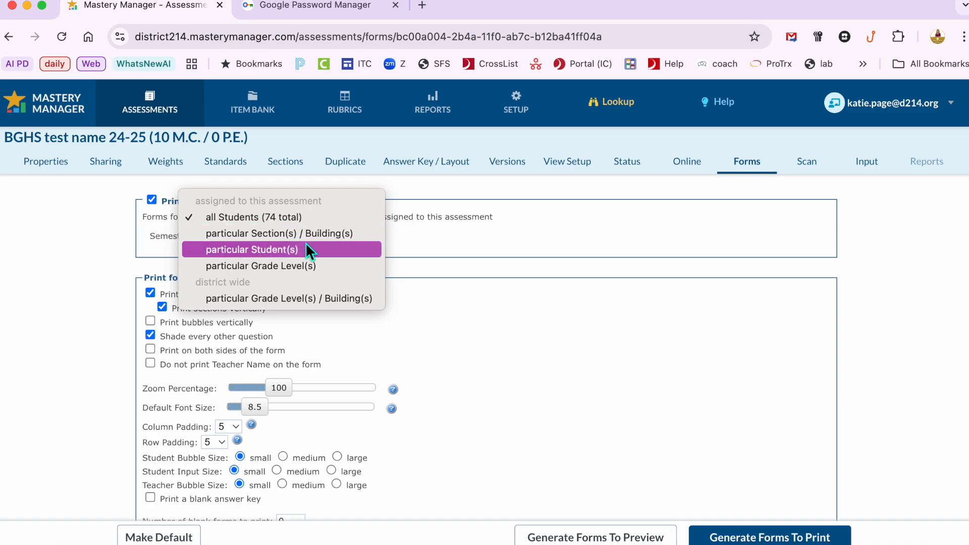
click(448, 242)
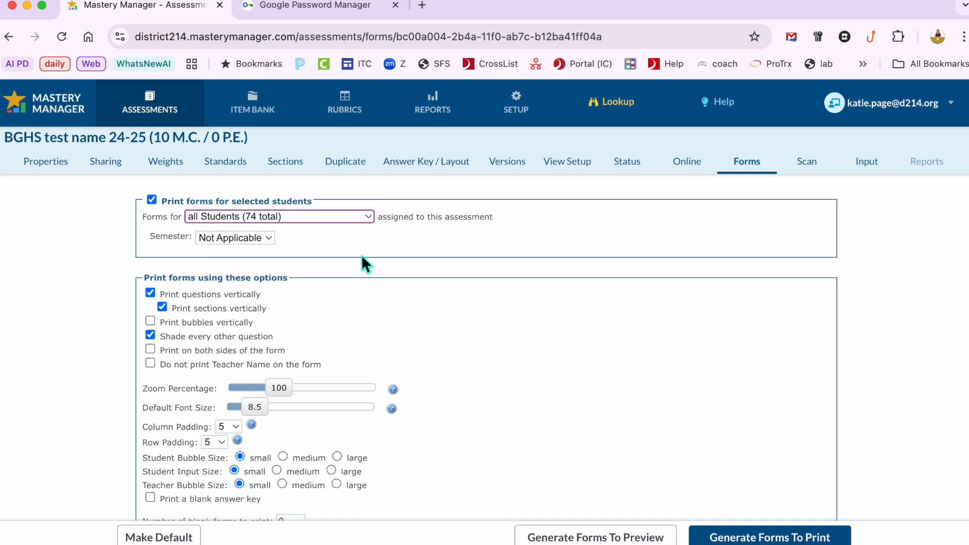
scroll(293, 350, down, 3)
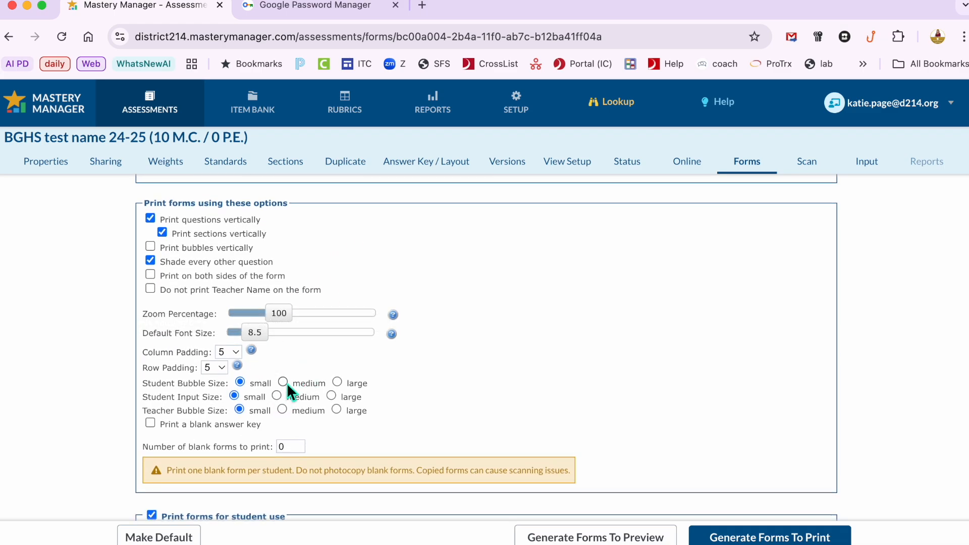
scroll(284, 388, down, 3)
scroll(284, 387, up, 6)
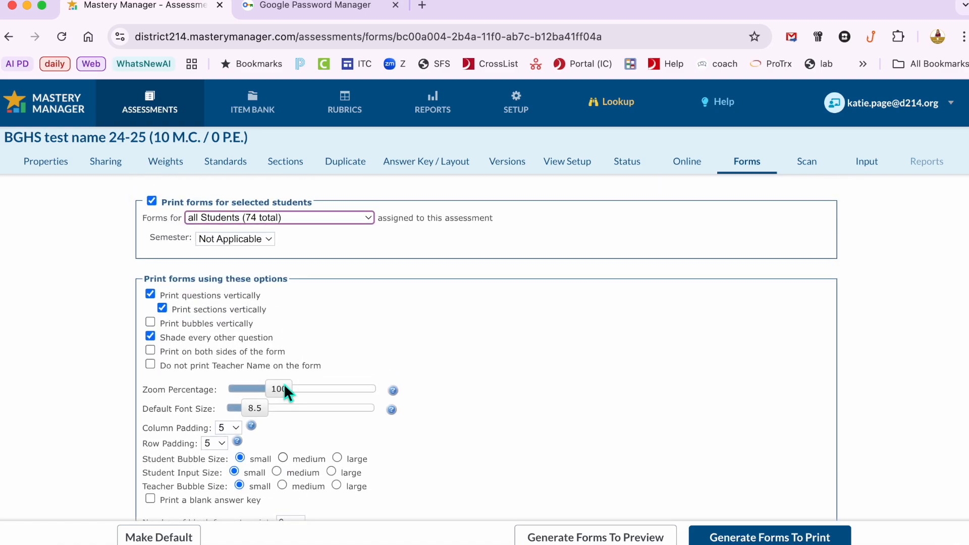
click(787, 539)
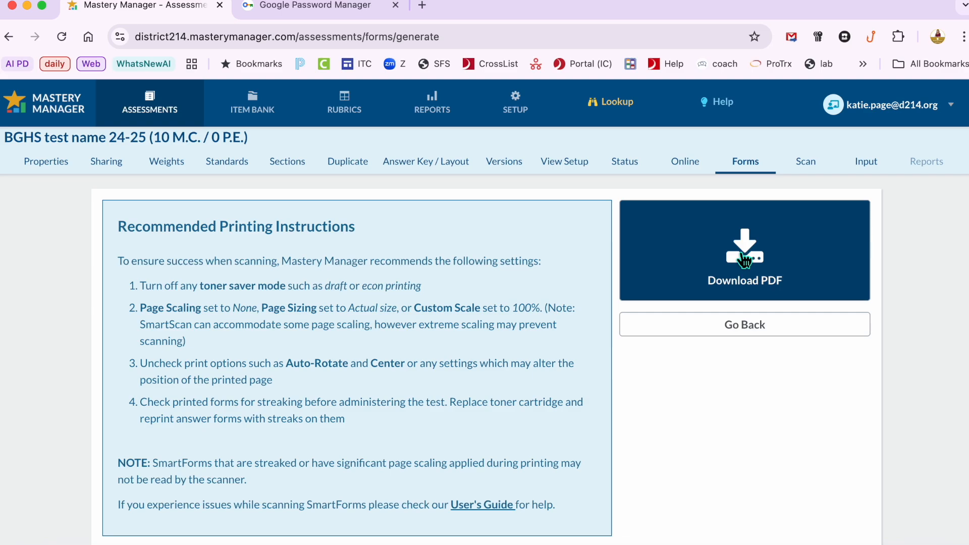
Step: Download the generated answer forms PDF and open it from the downloads
click(745, 260)
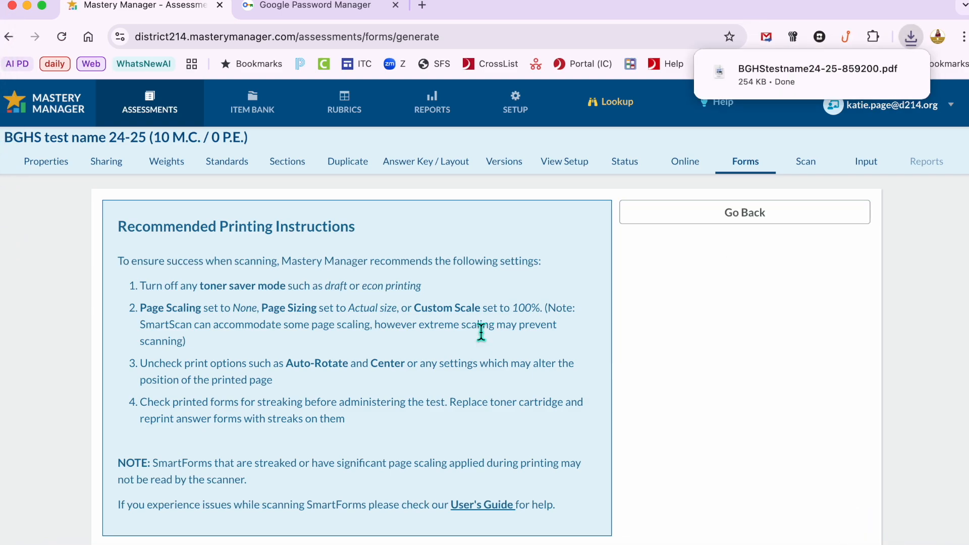
click(886, 538)
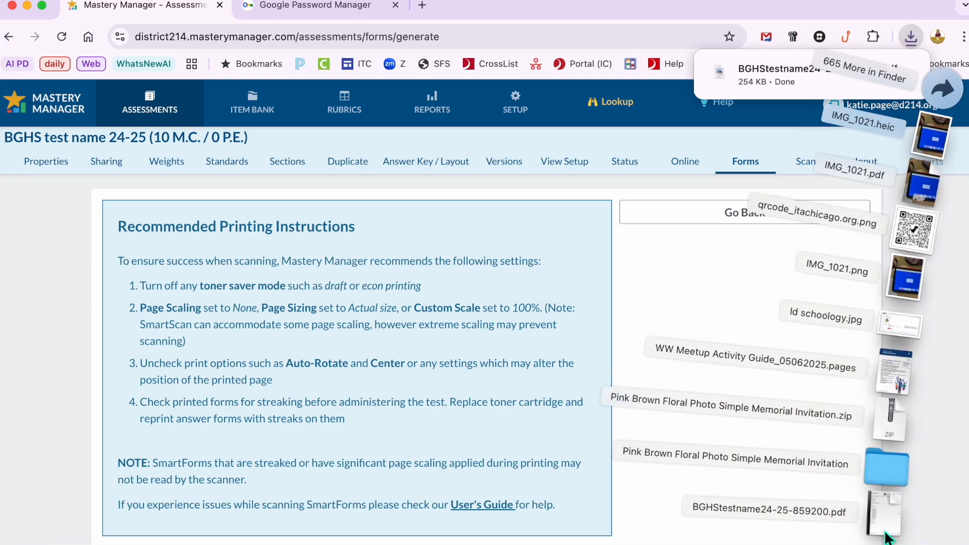
click(886, 536)
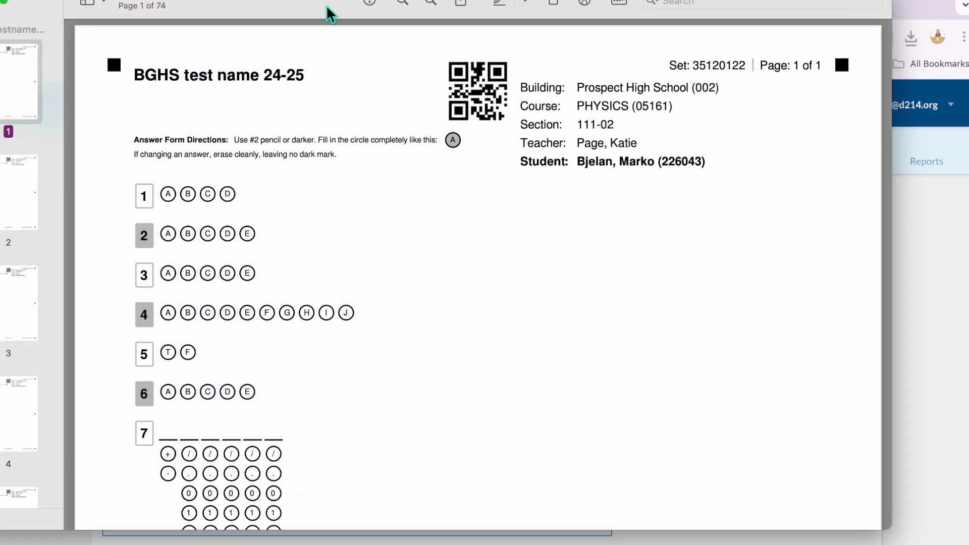
drag(350, 11, 393, 16)
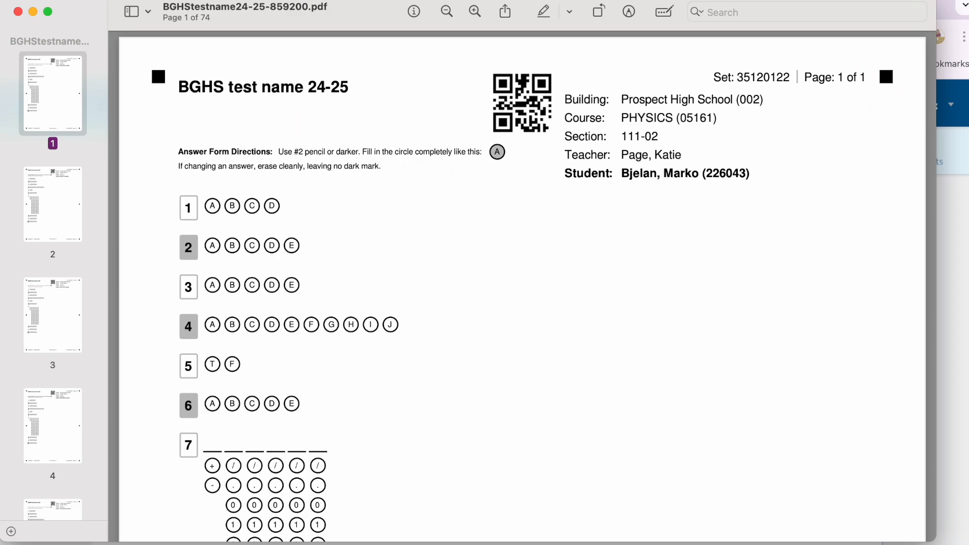
Step: Try the print dialog's scaling options, 100% scale and Scale to Fit, for the answer forms, then cancel printing
click(49, 0)
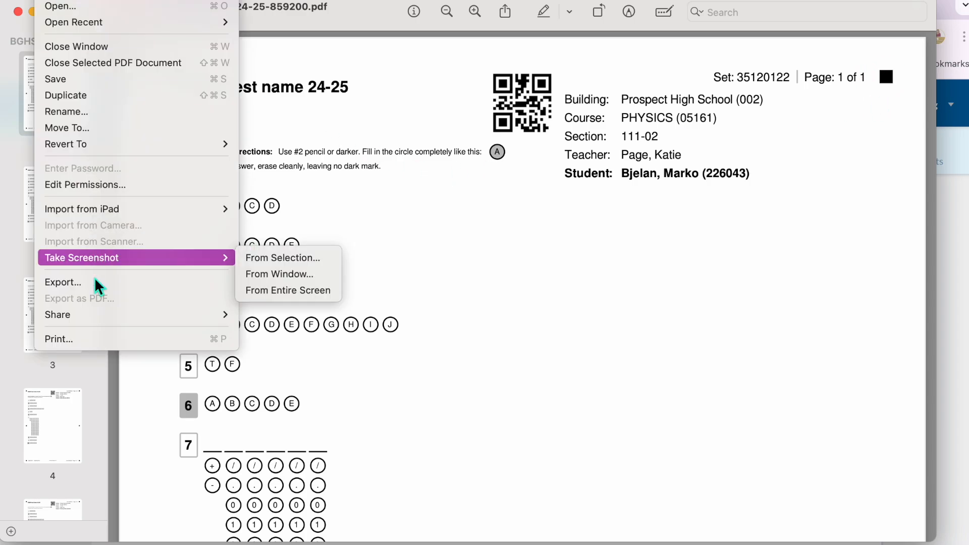
click(87, 342)
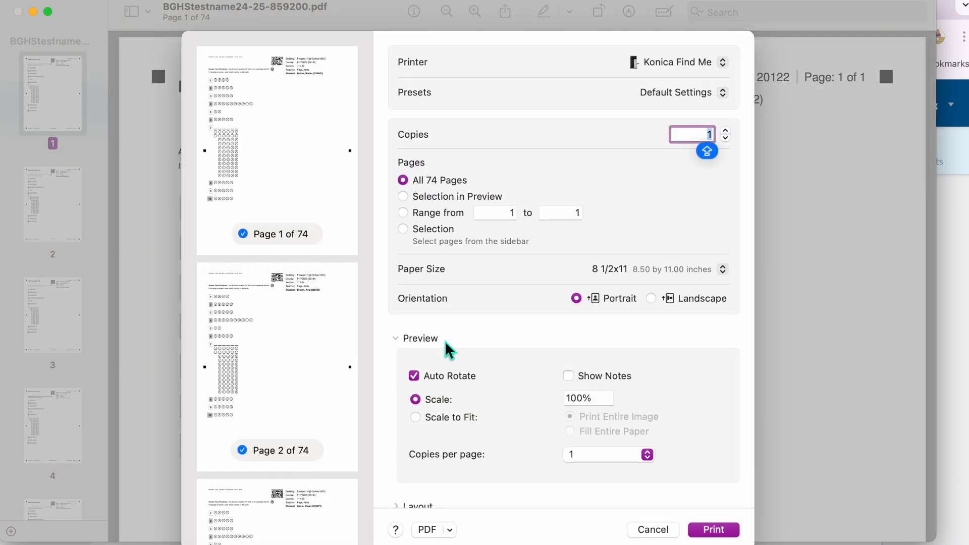
scroll(444, 341, down, 3)
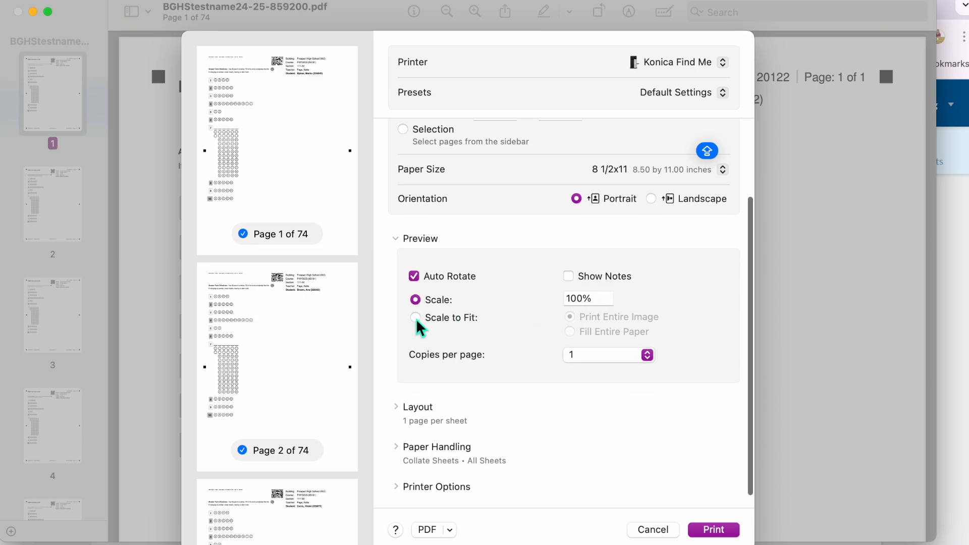
click(416, 318)
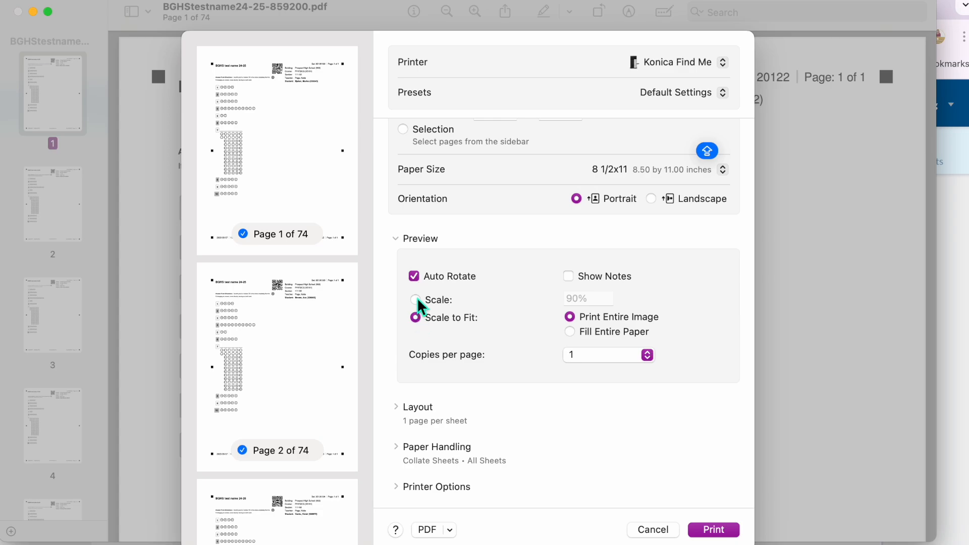
click(415, 299)
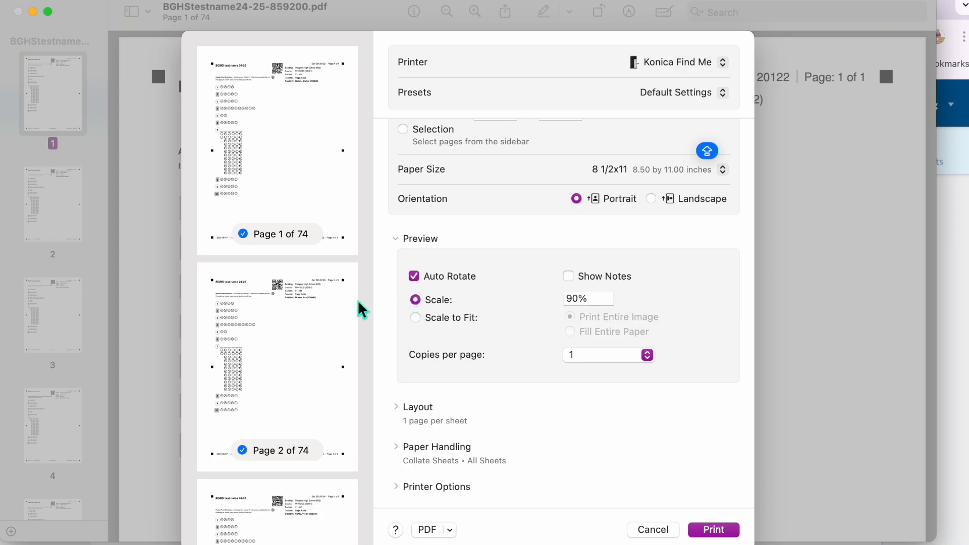
click(416, 318)
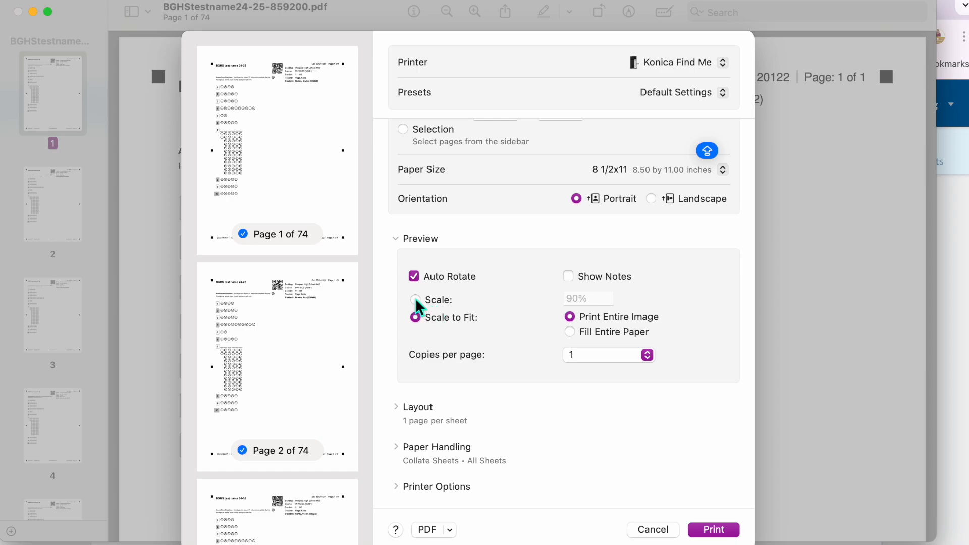
click(416, 300)
click(592, 294)
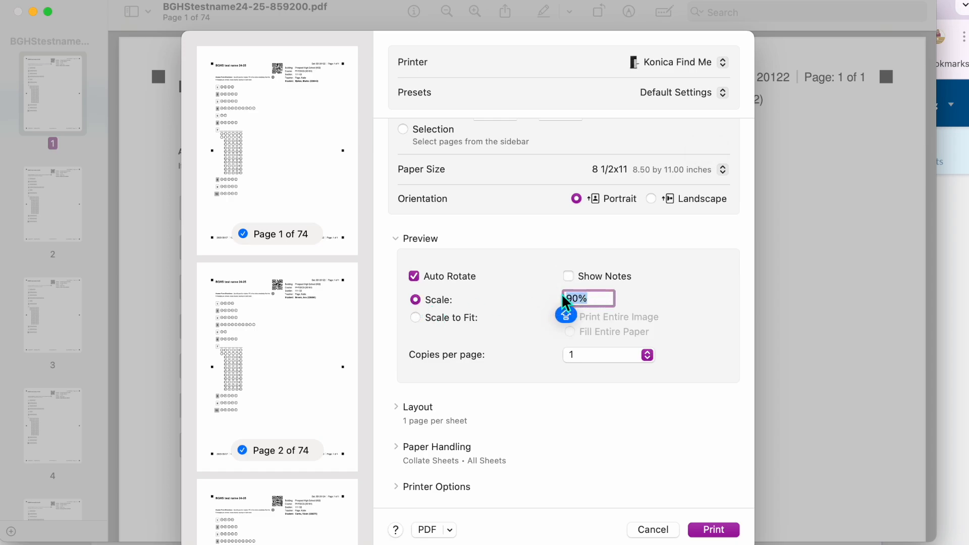
text(100)
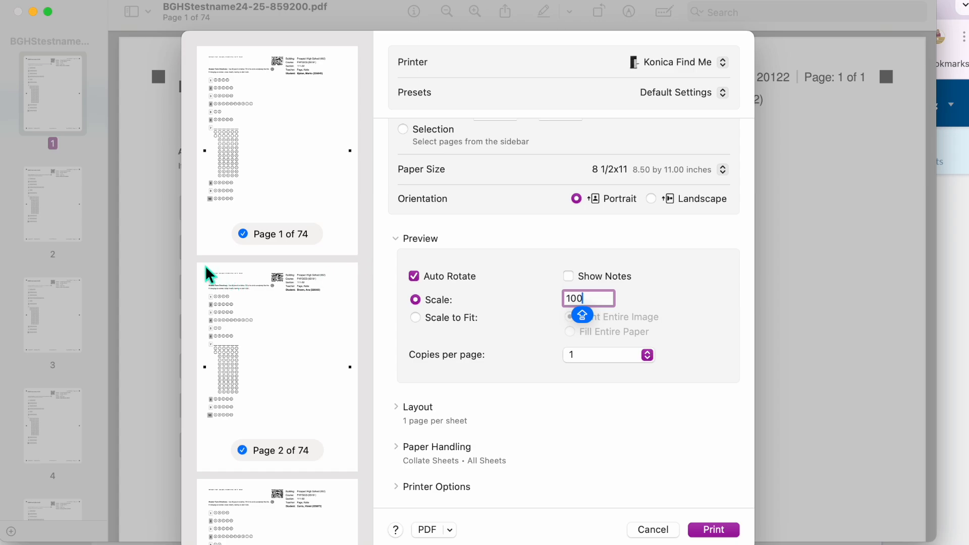
click(415, 316)
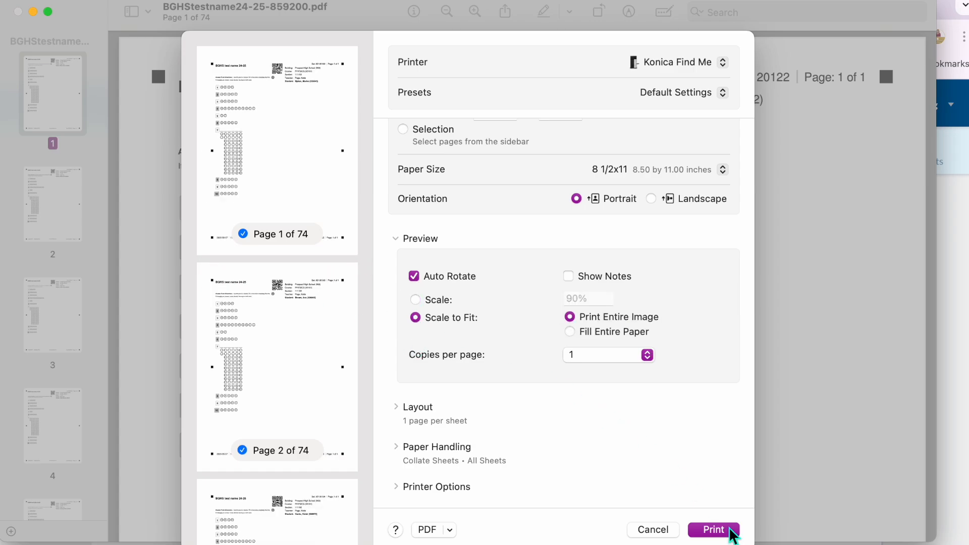
click(653, 529)
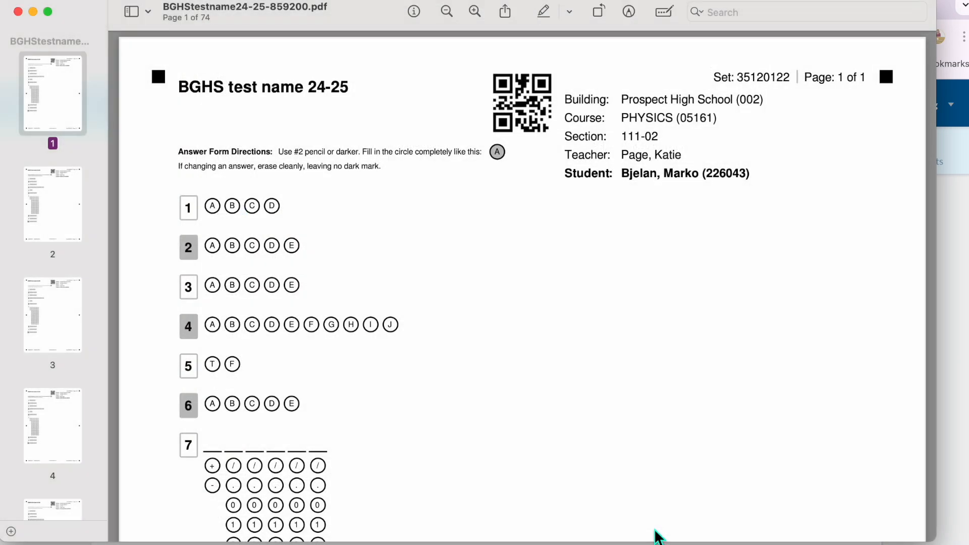
Step: Examine the first student's answer form in the PDF
scroll(483, 349, down, 10)
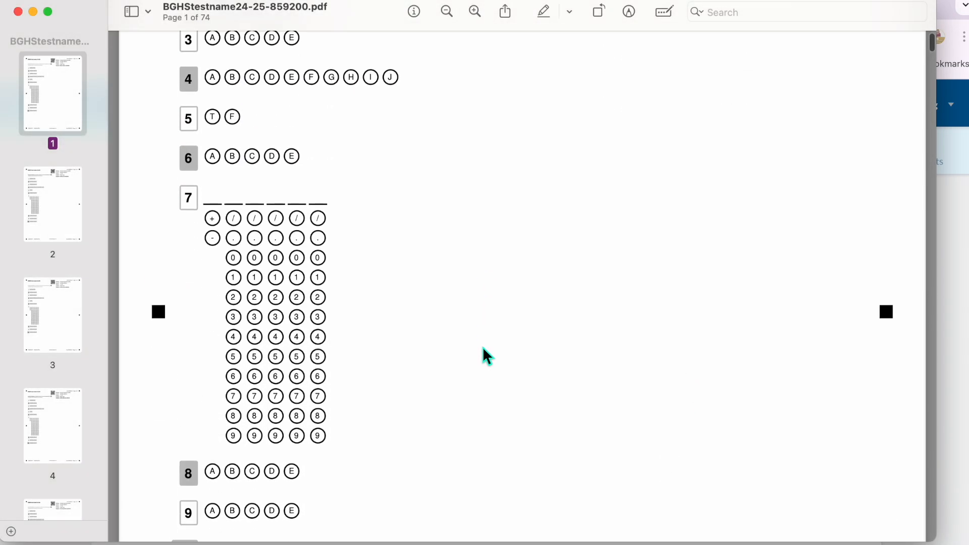
scroll(482, 347, up, 10)
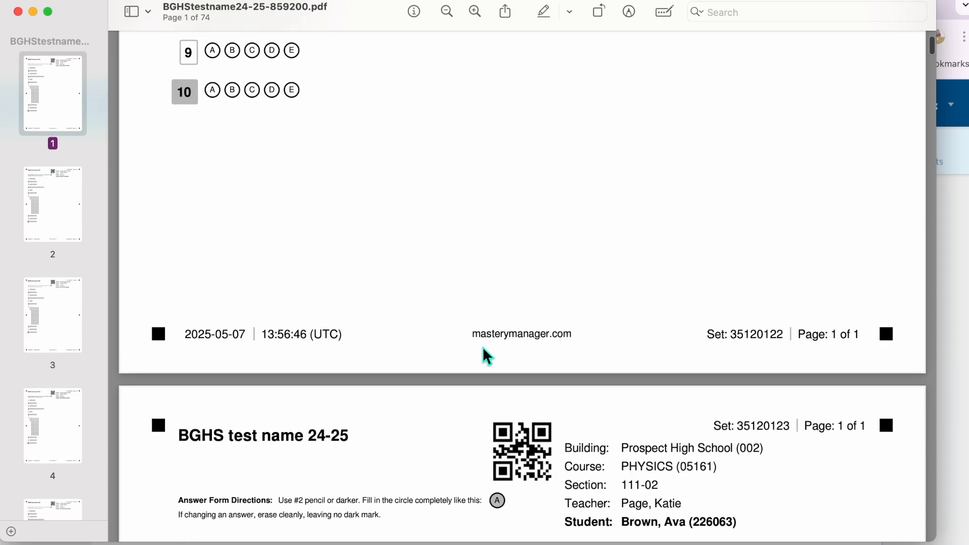